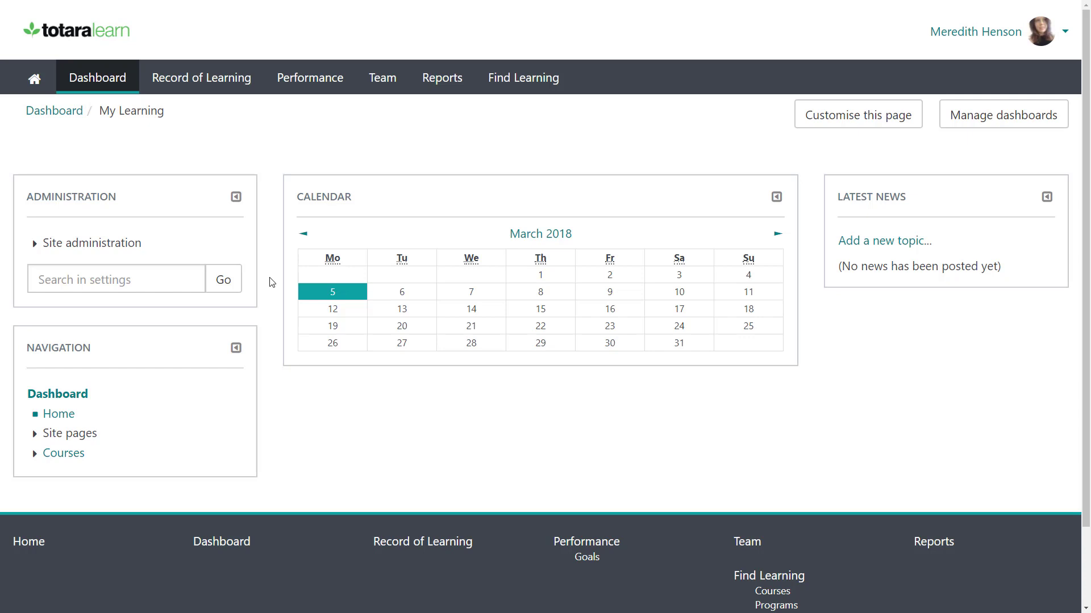
# Start a new site badge named "Visual Designer" with a description saying its owner completed the 'Visual design' course and demonstrated visual design skills
pyautogui.click(111, 243)
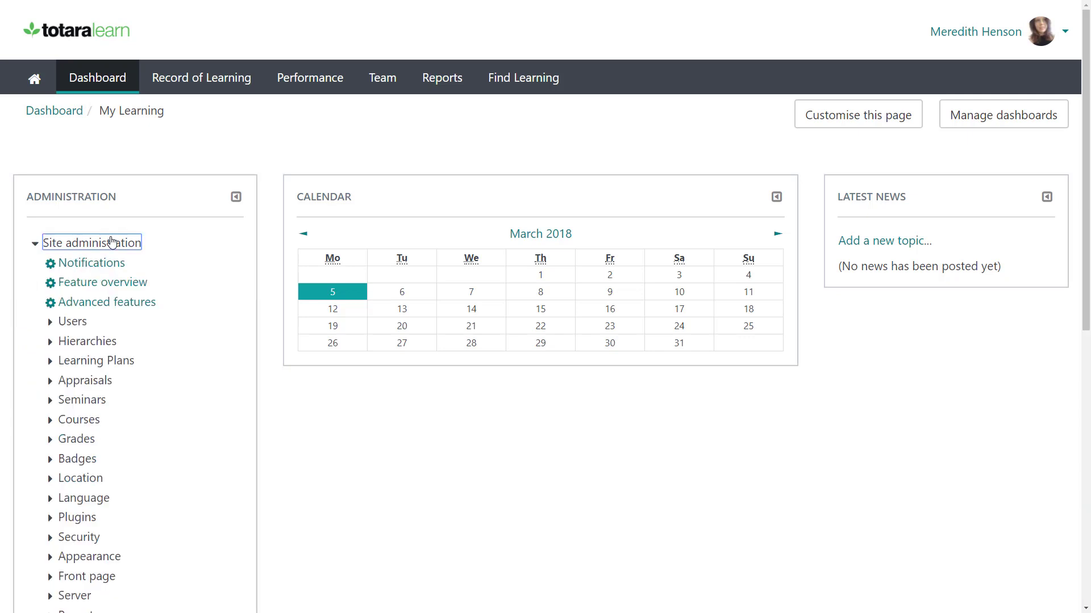
pyautogui.click(81, 459)
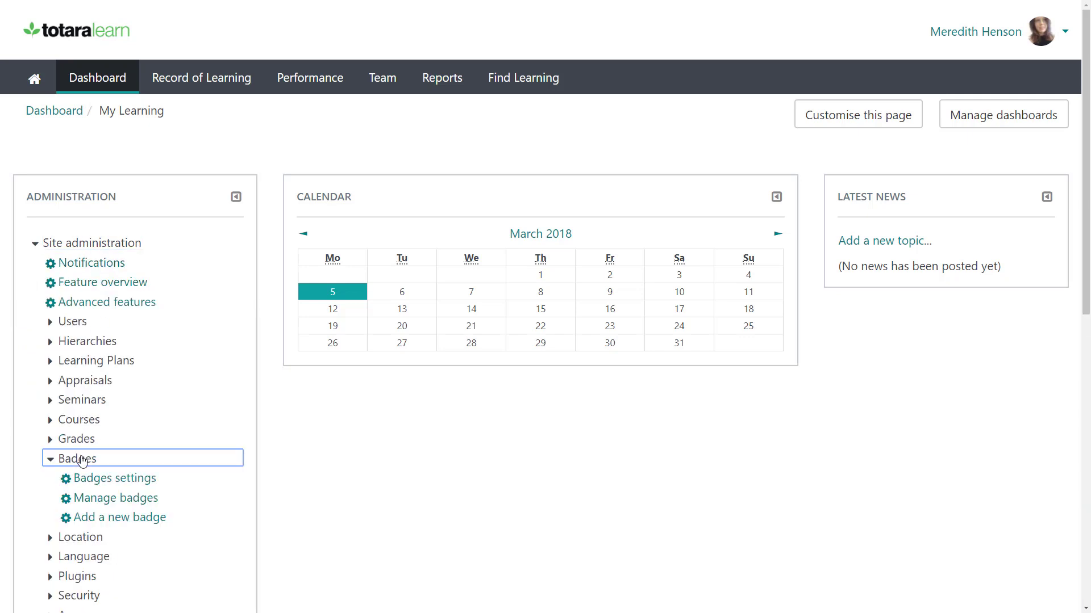
pyautogui.click(101, 519)
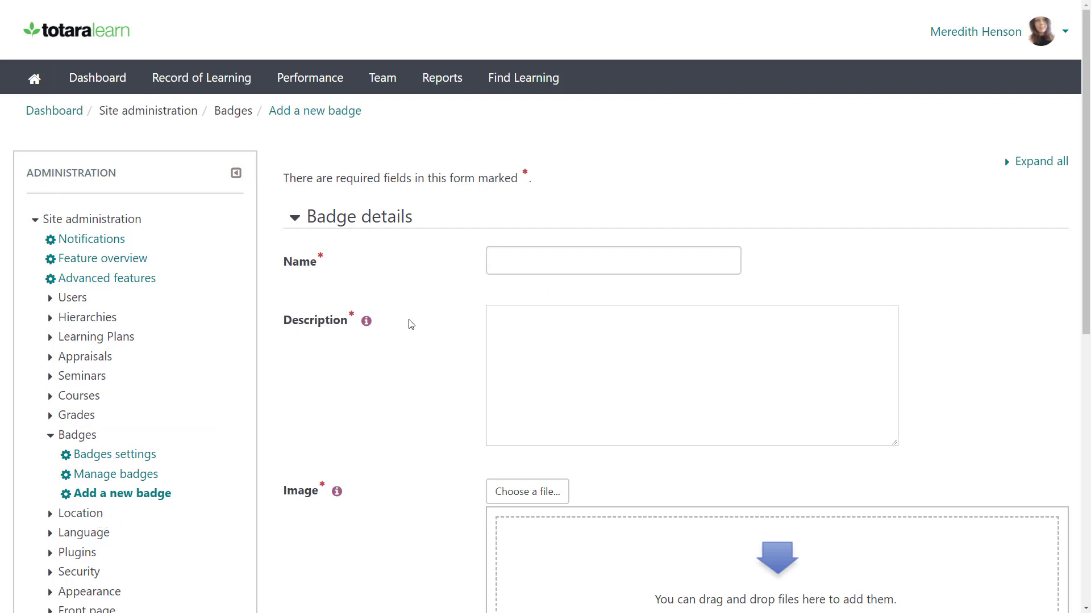
pyautogui.click(489, 269)
pyautogui.write('Visual Designer')
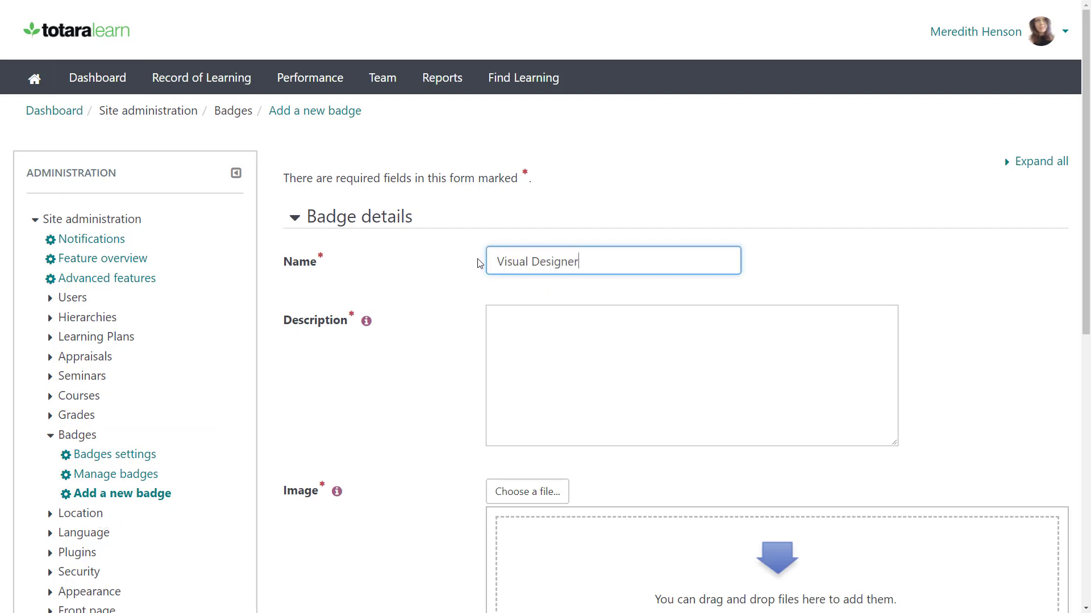
pyautogui.click(487, 313)
pyautogui.write('The owner of this badge completed the ‘Visual design’ course through Totara Learn. To receive the badge, the owner had to demonstrate their knowledge of visual design best practise and their ability to design a range of visuals.')
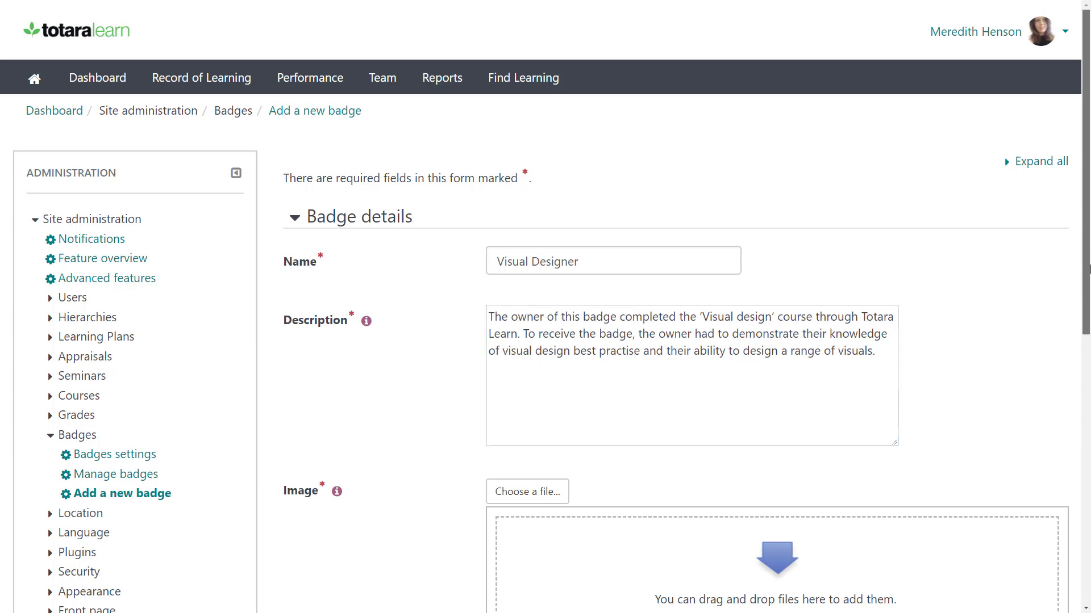
# Upload Visual Designer.png from the Badges pictures folder as the badge image
pyautogui.moveTo(1087, 260); pyautogui.dragTo(1088, 417)
pyautogui.click(554, 199)
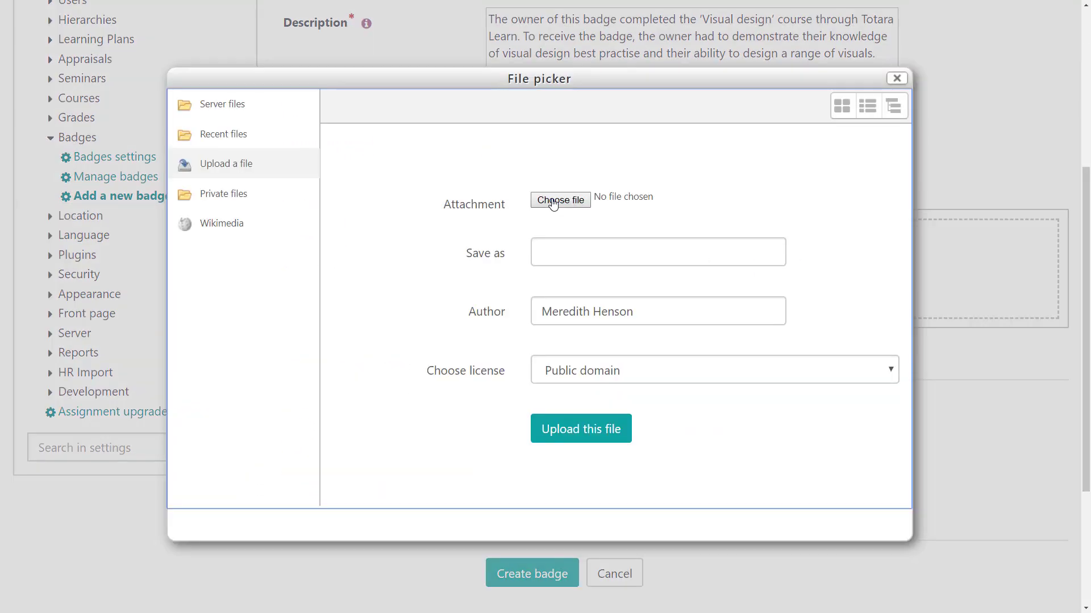
pyautogui.click(553, 201)
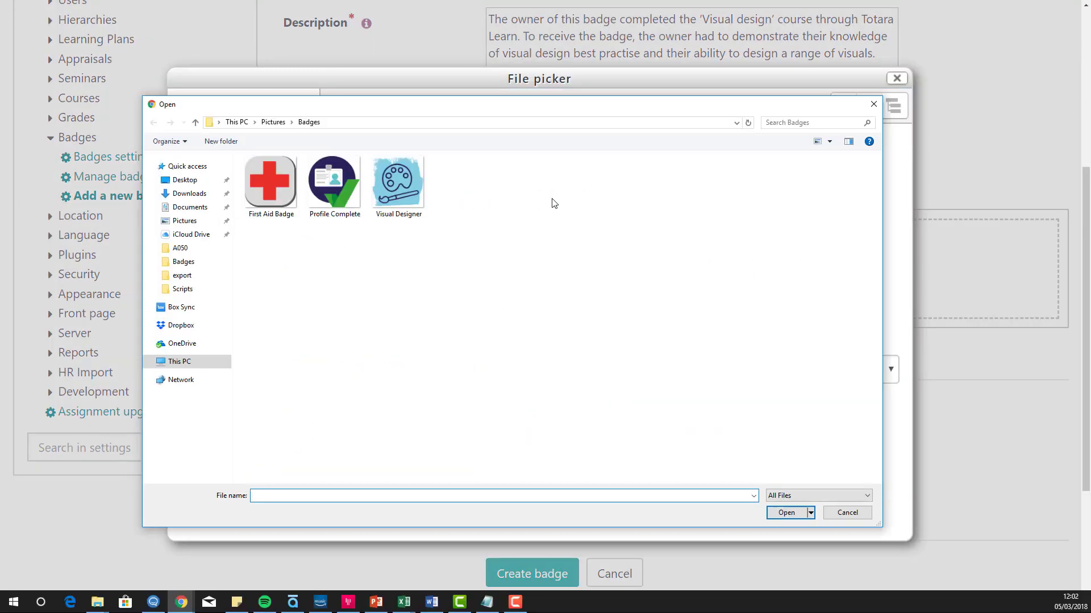
pyautogui.doubleClick(382, 186)
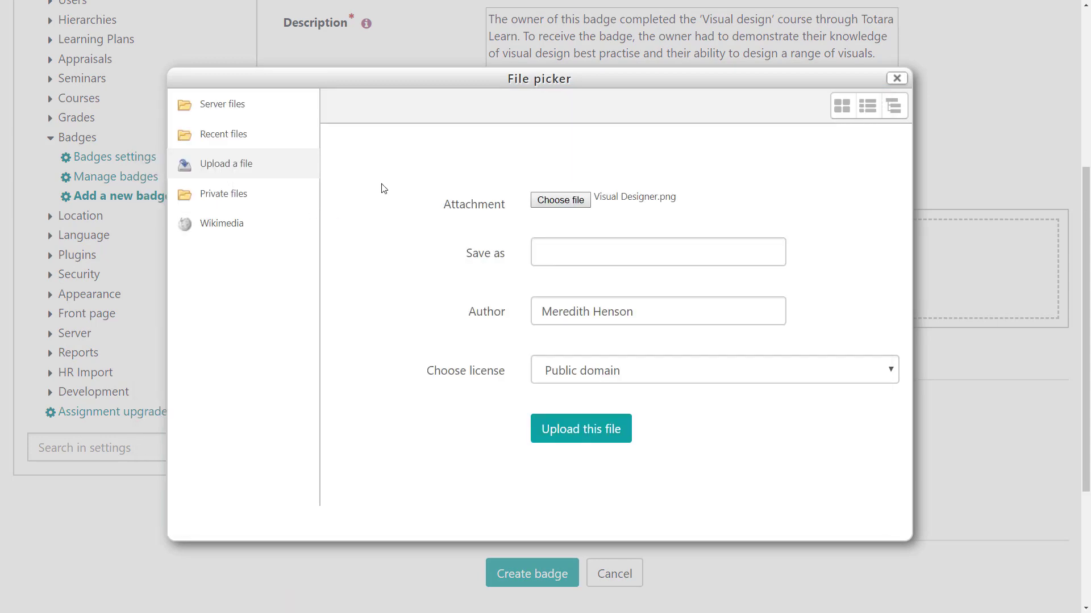
pyautogui.click(562, 430)
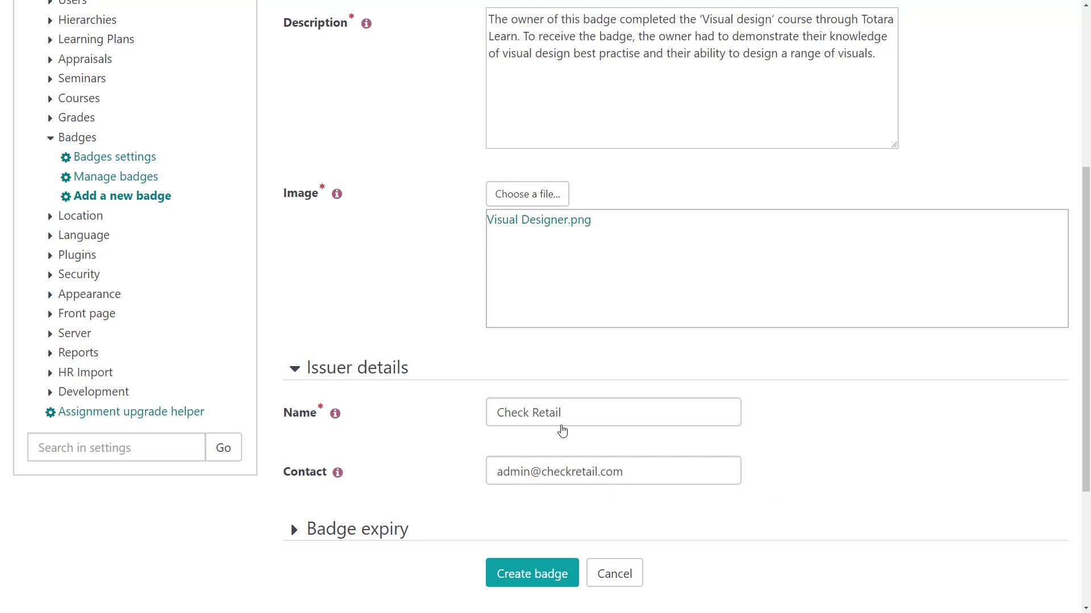
# Set the badge to expire on a relative date 365 days after issue and create the badge
pyautogui.moveTo(1086, 438); pyautogui.dragTo(1088, 551)
pyautogui.click(384, 322)
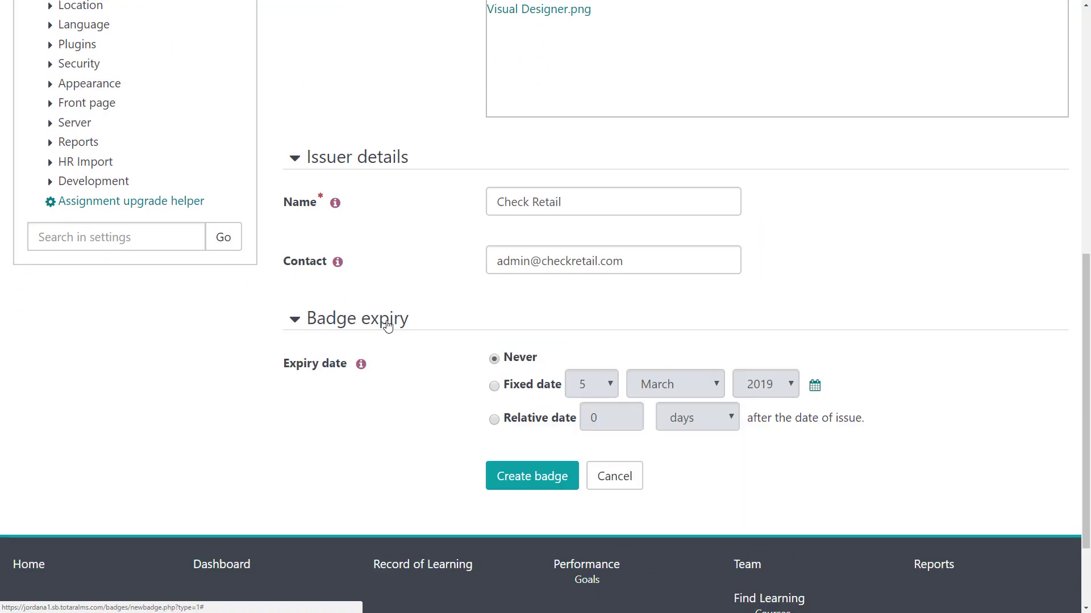
pyautogui.click(494, 386)
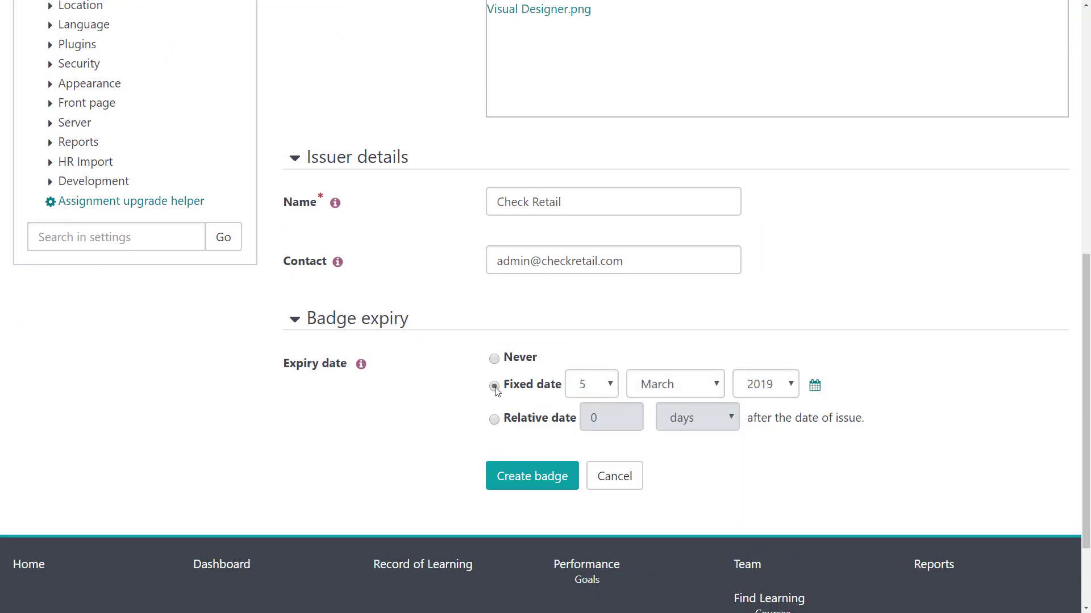
pyautogui.click(494, 420)
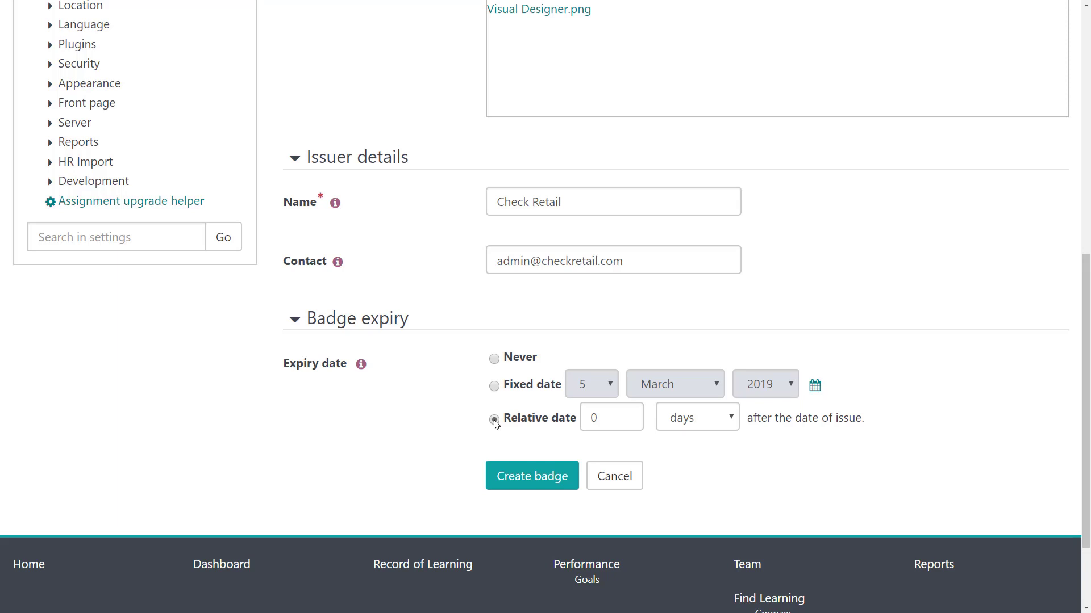
pyautogui.moveTo(602, 416); pyautogui.dragTo(585, 414)
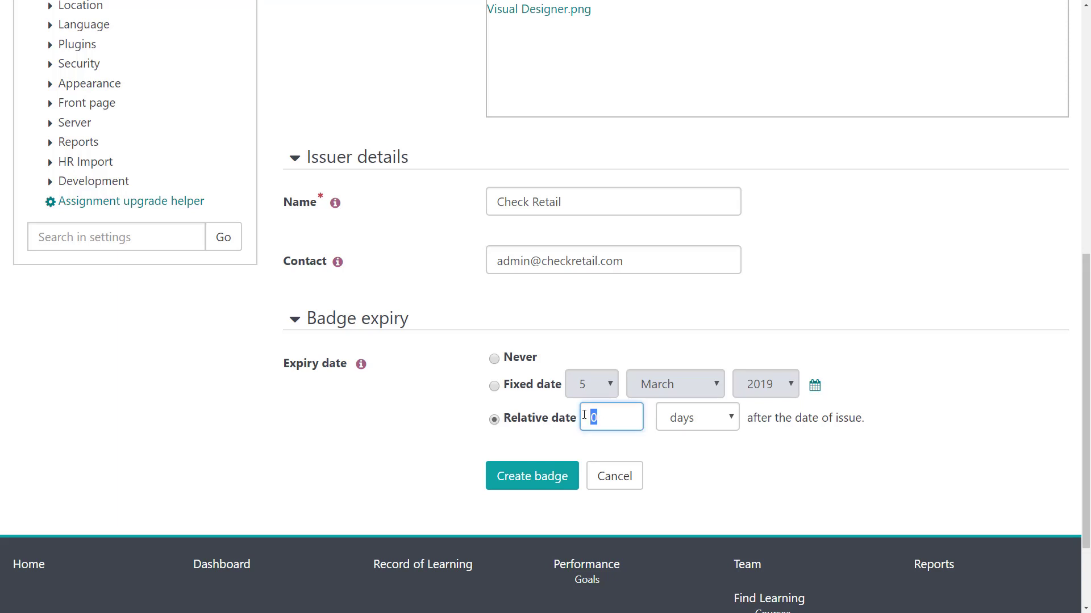
pyautogui.write('365')
pyautogui.click(577, 411)
pyautogui.click(549, 477)
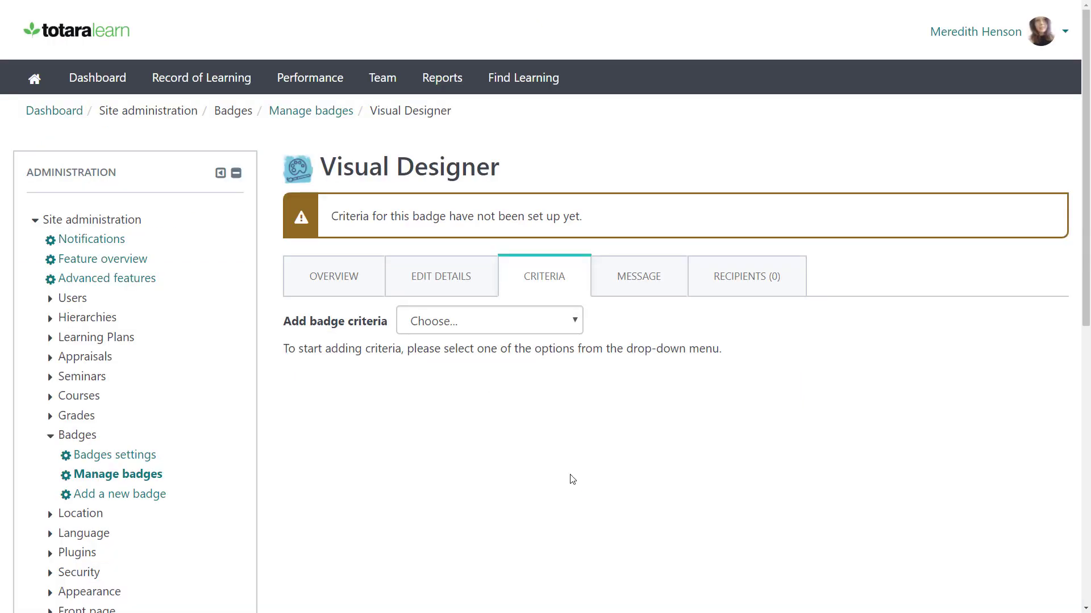
# Add a "Manual issue by role" criterion to the badge with the Site Manager and Trainer roles selected
pyautogui.click(574, 328)
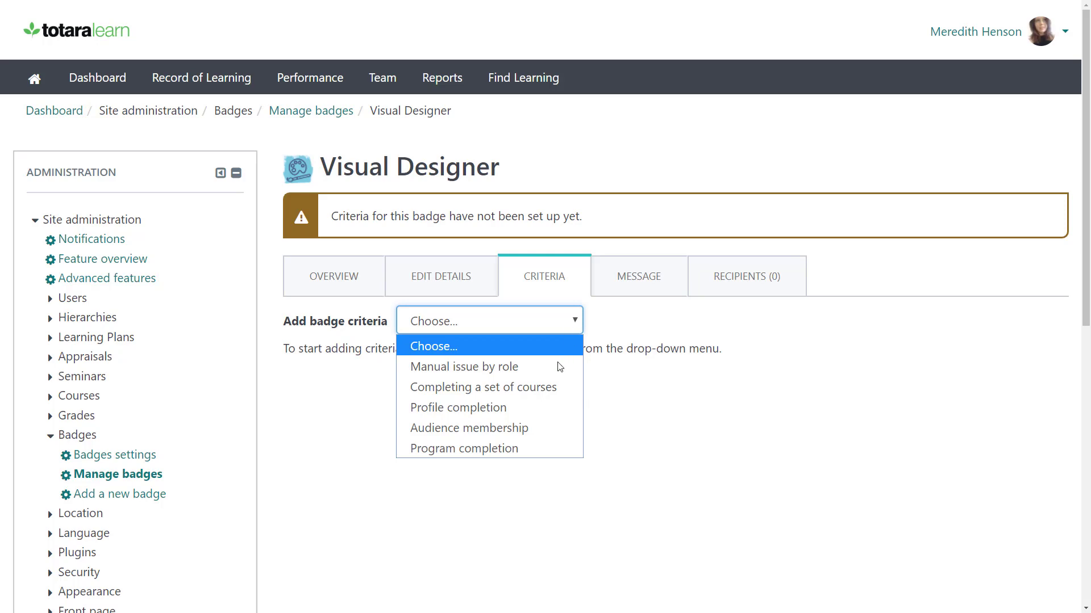
pyautogui.click(538, 371)
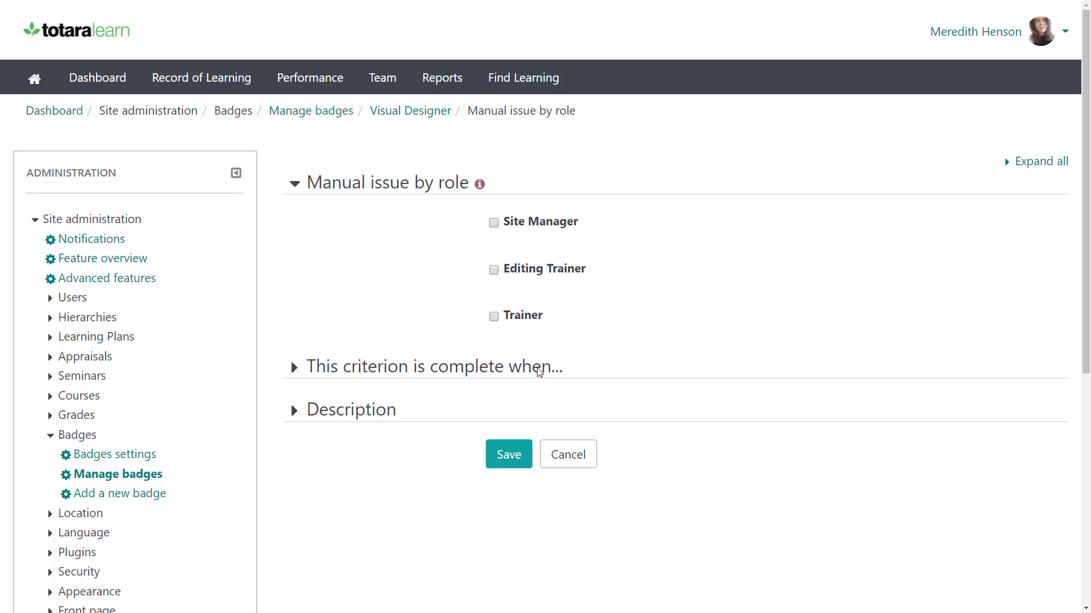
pyautogui.click(493, 222)
pyautogui.click(493, 317)
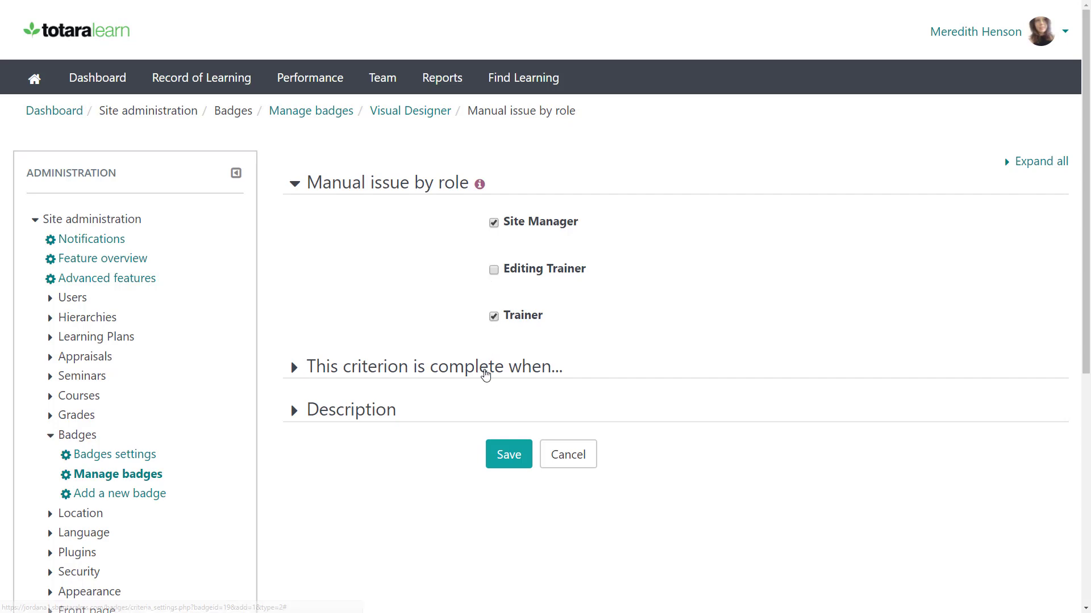
# Make the manual issue criterion complete when any of the selected roles awards the badge, and save it
pyautogui.click(484, 371)
pyautogui.click(493, 408)
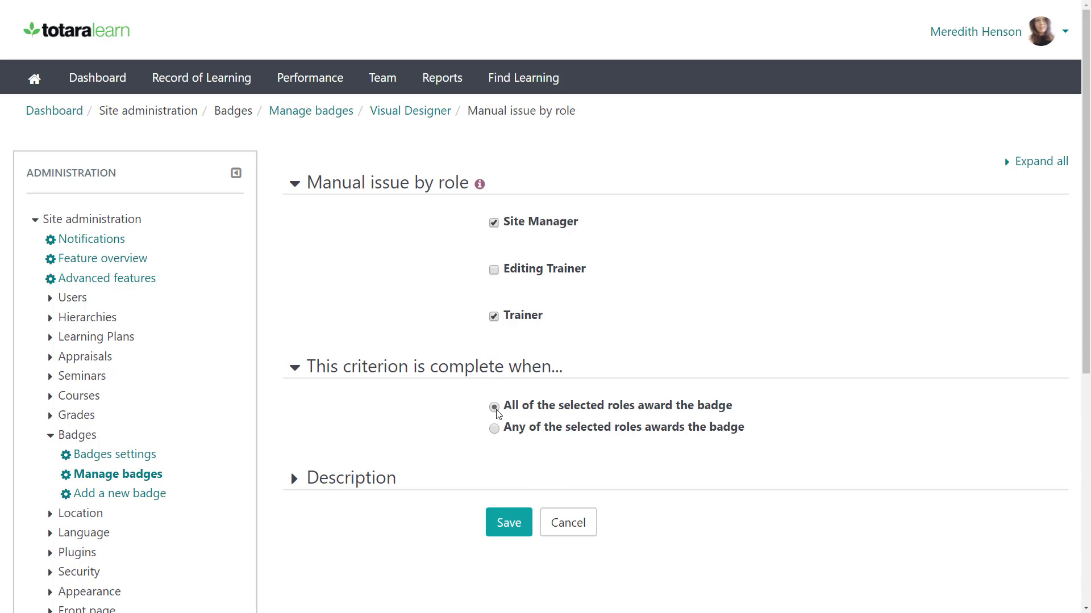
pyautogui.click(494, 429)
pyautogui.click(509, 522)
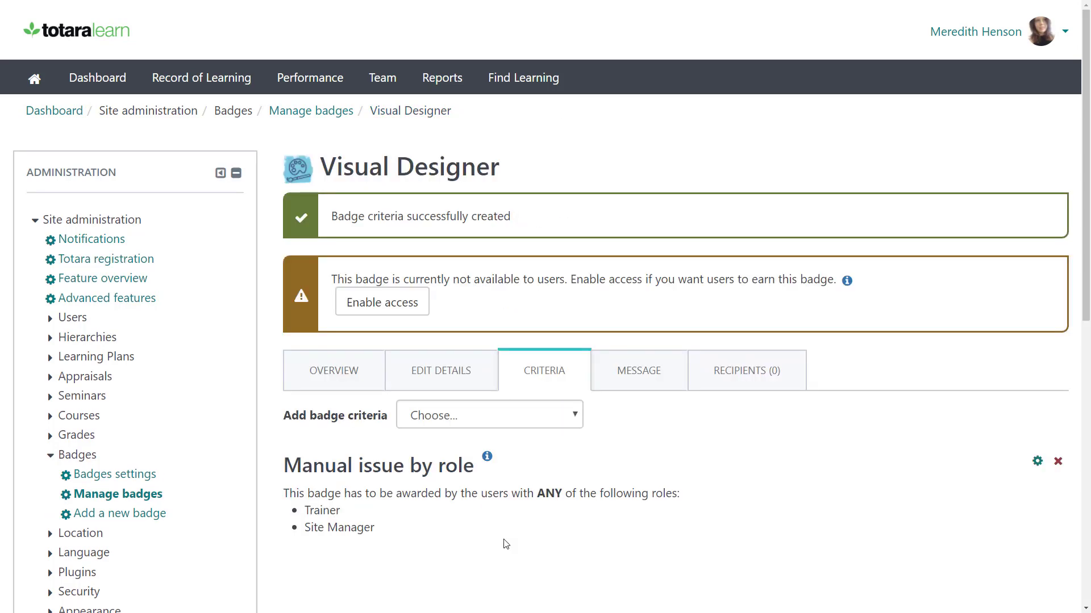
# Add a "Completing a set of courses" criterion with the Retail course "Making colours work for you"
pyautogui.click(581, 422)
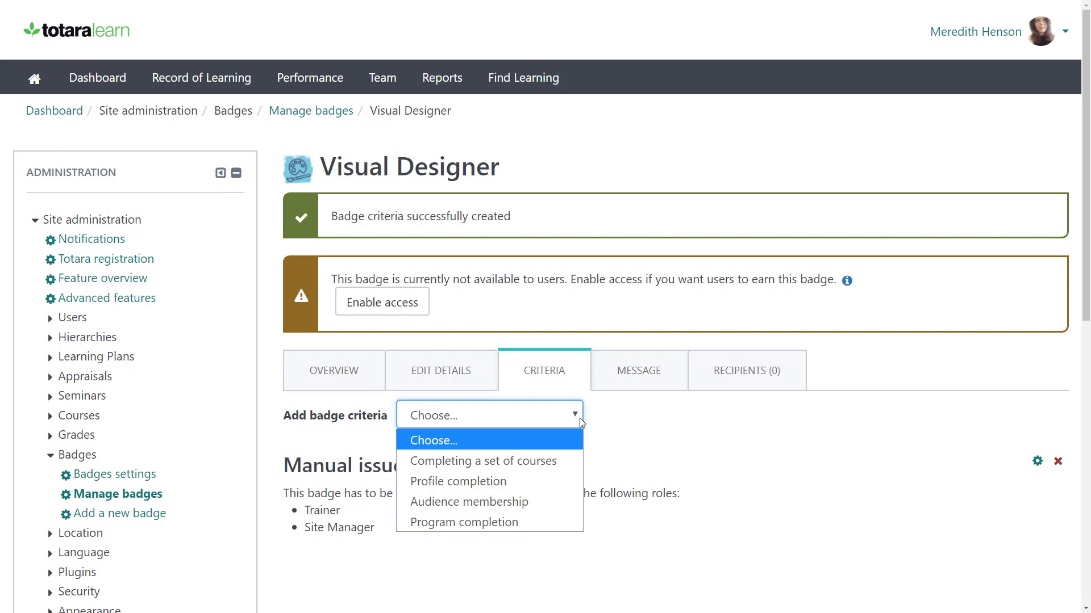
pyautogui.click(559, 460)
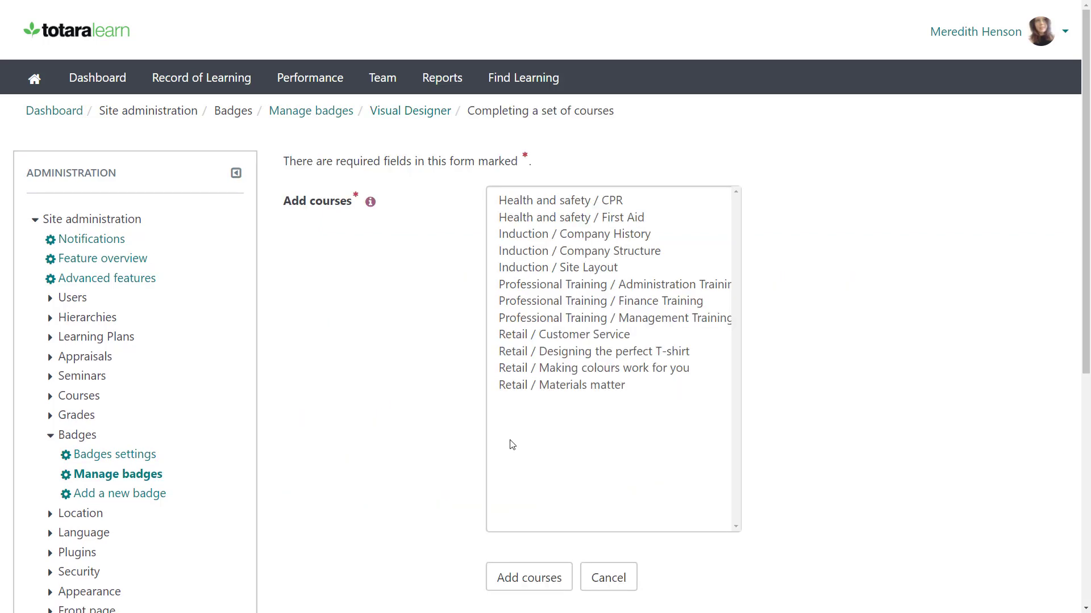
pyautogui.click(529, 369)
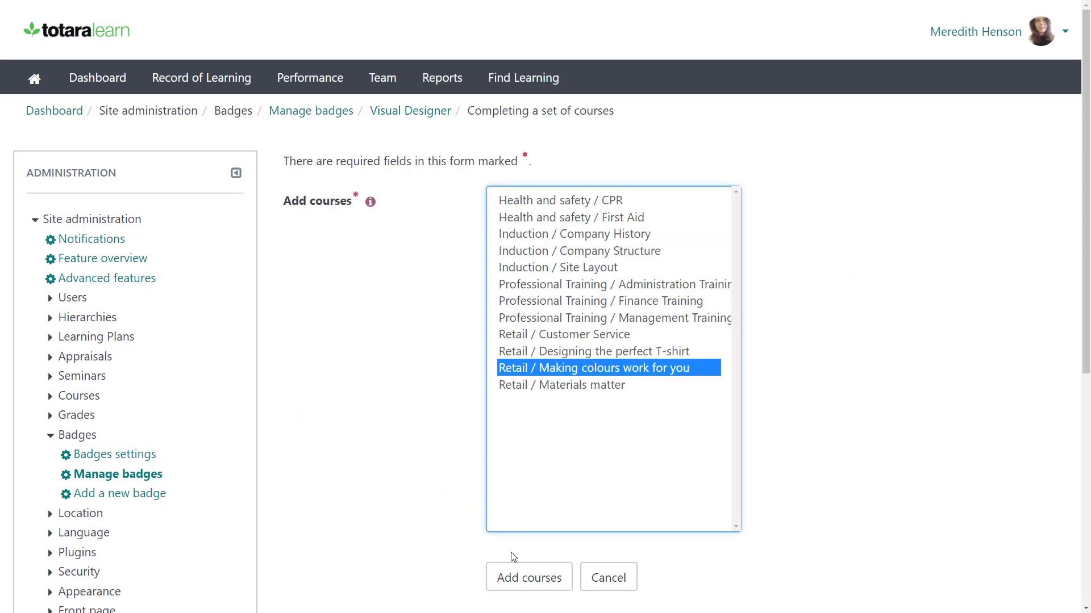
pyautogui.click(516, 575)
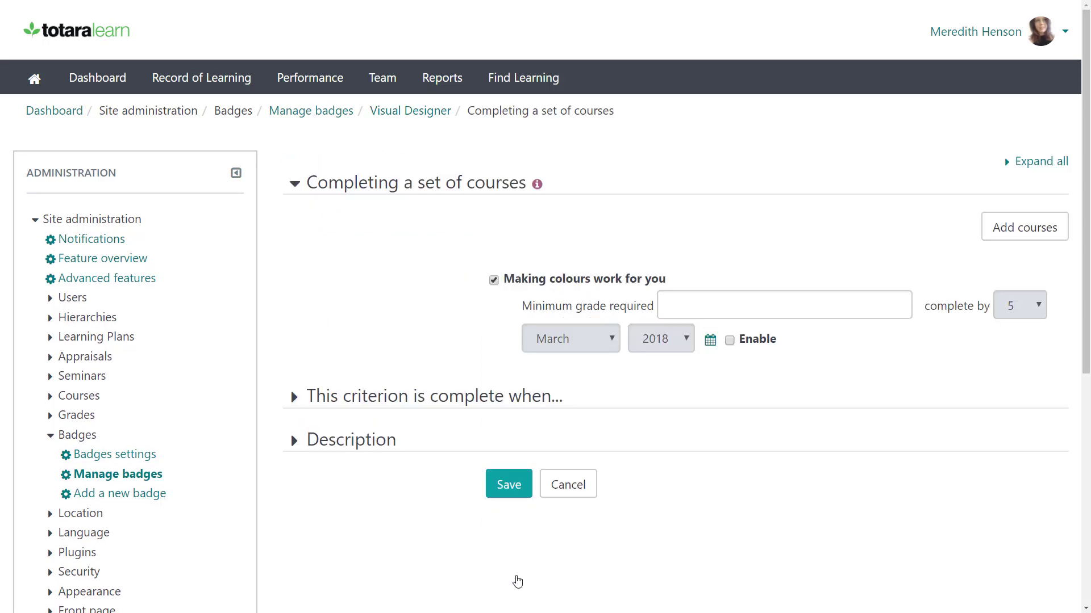
# Require a minimum grade of 60 for the added course and switch its complete-by date on and off again
pyautogui.click(685, 310)
pyautogui.write('60')
pyautogui.click(702, 329)
pyautogui.click(730, 341)
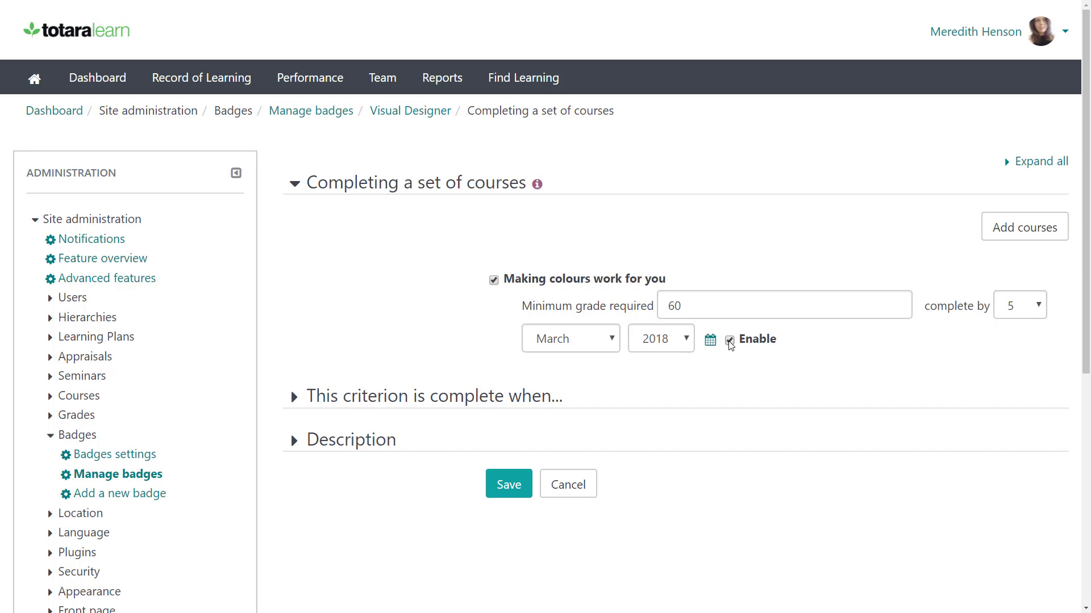
pyautogui.click(730, 344)
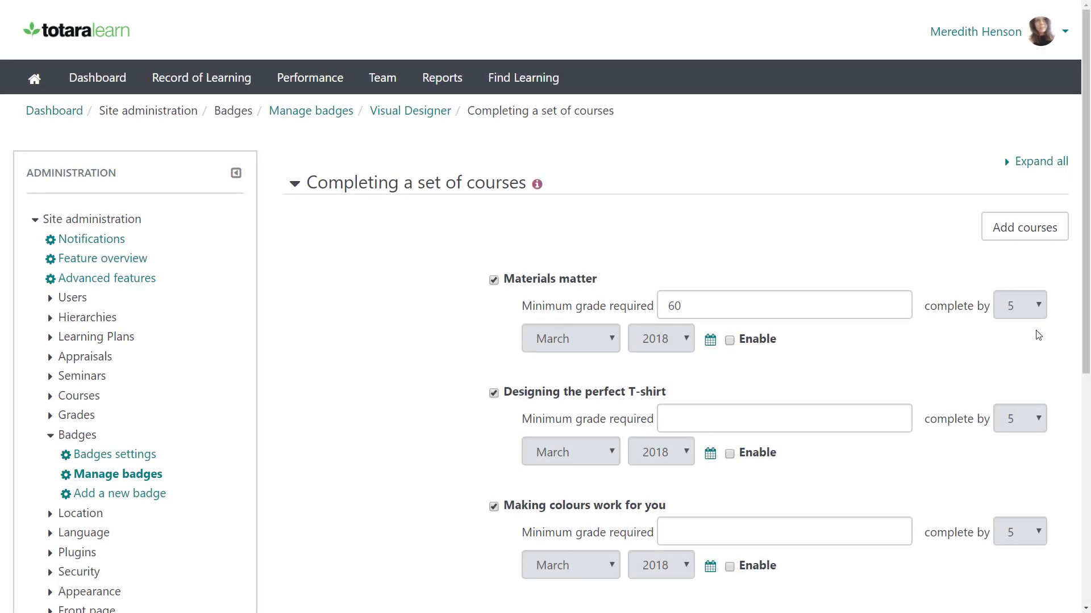
# Make the course criterion complete when any of the selected courses is complete, expand its description, and save it
pyautogui.scroll(-5, 1035, 335)
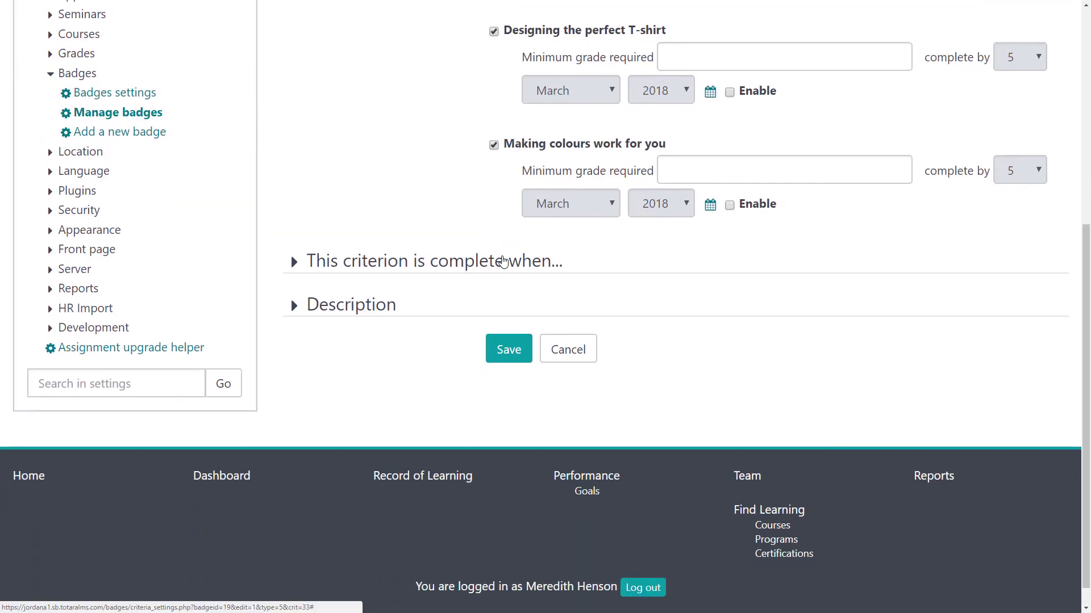
pyautogui.click(499, 262)
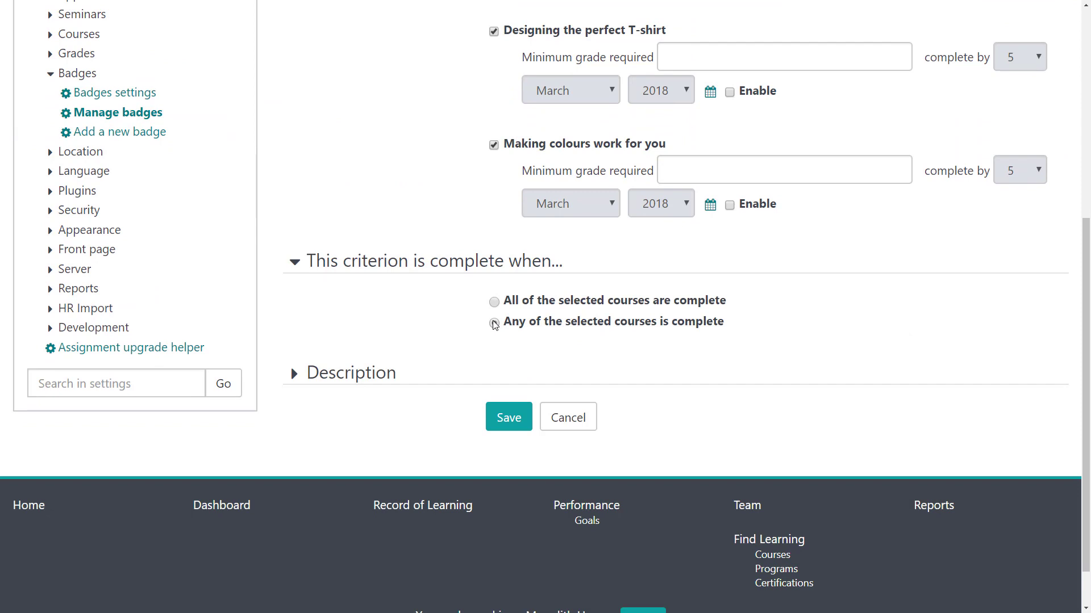
pyautogui.click(494, 323)
pyautogui.click(378, 373)
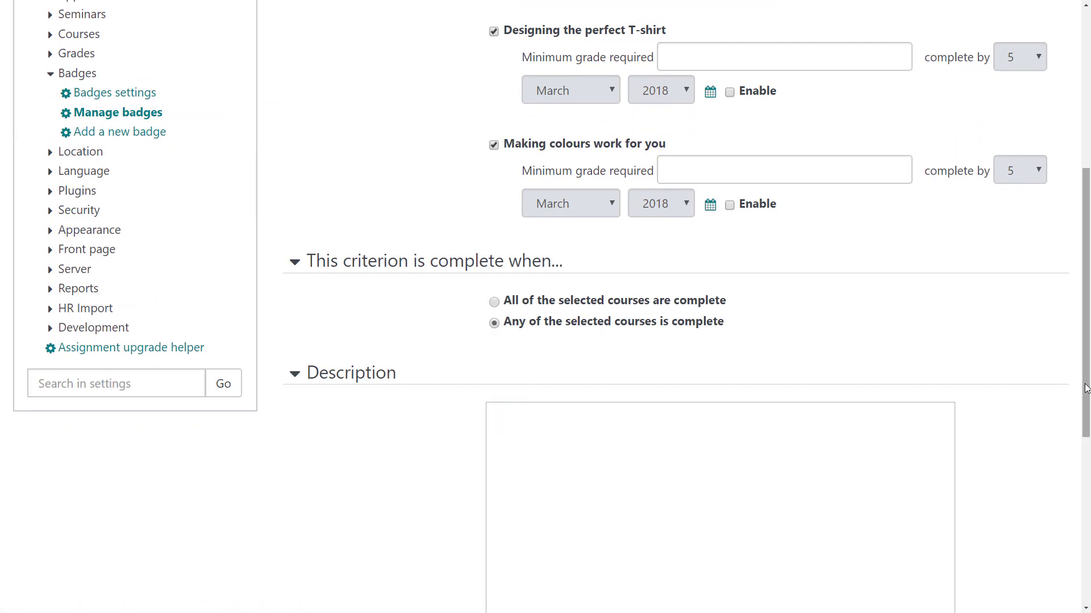
pyautogui.moveTo(1086, 389); pyautogui.dragTo(1076, 517)
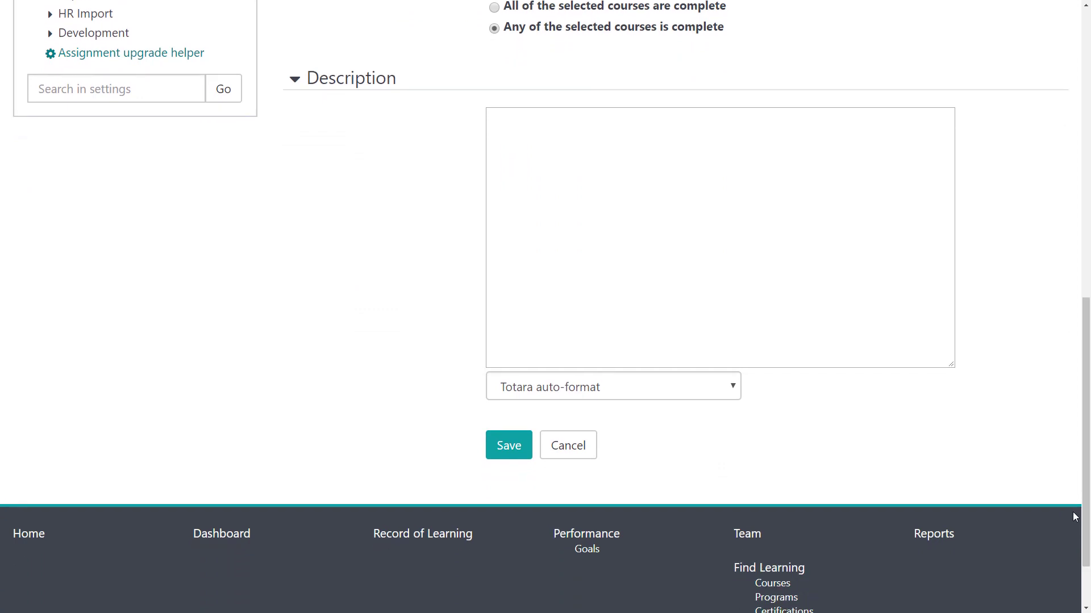
pyautogui.click(513, 453)
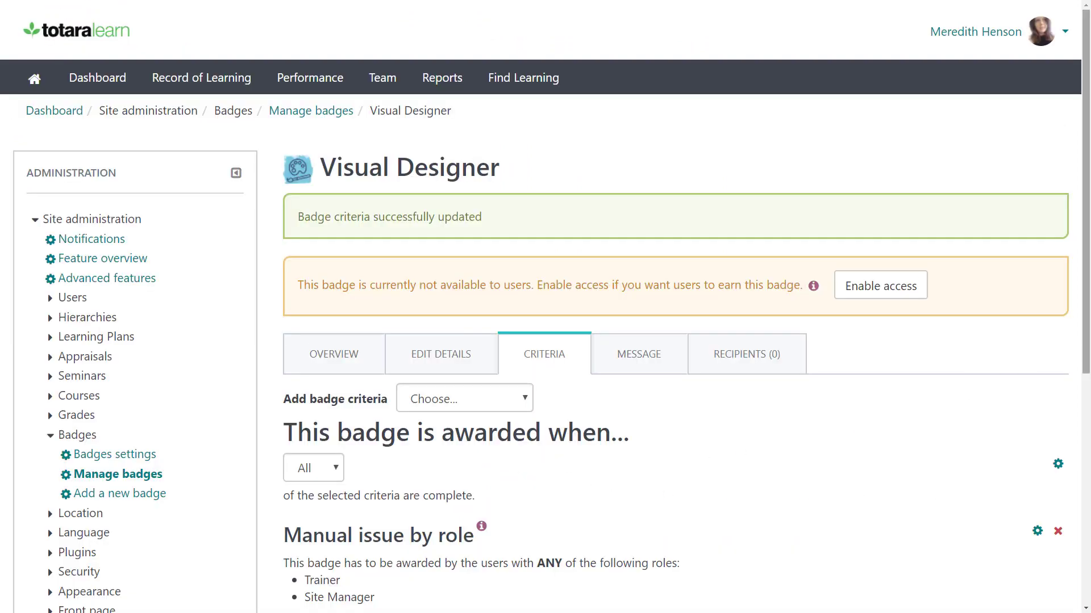
# Set the badge to be awarded when any of the selected criteria are complete
pyautogui.moveTo(1086, 352); pyautogui.dragTo(1087, 524)
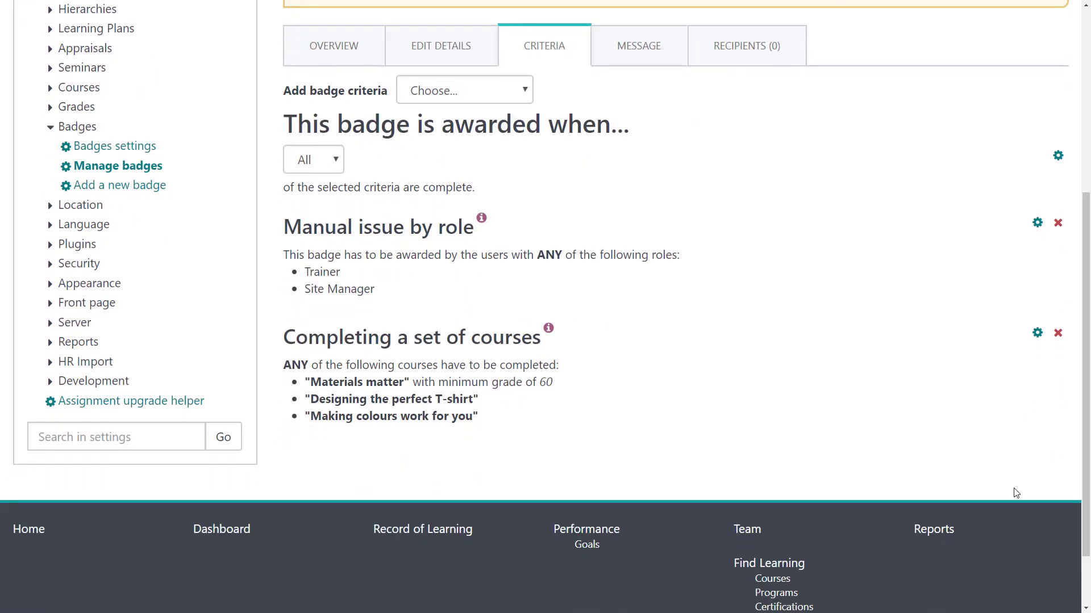
pyautogui.click(337, 168)
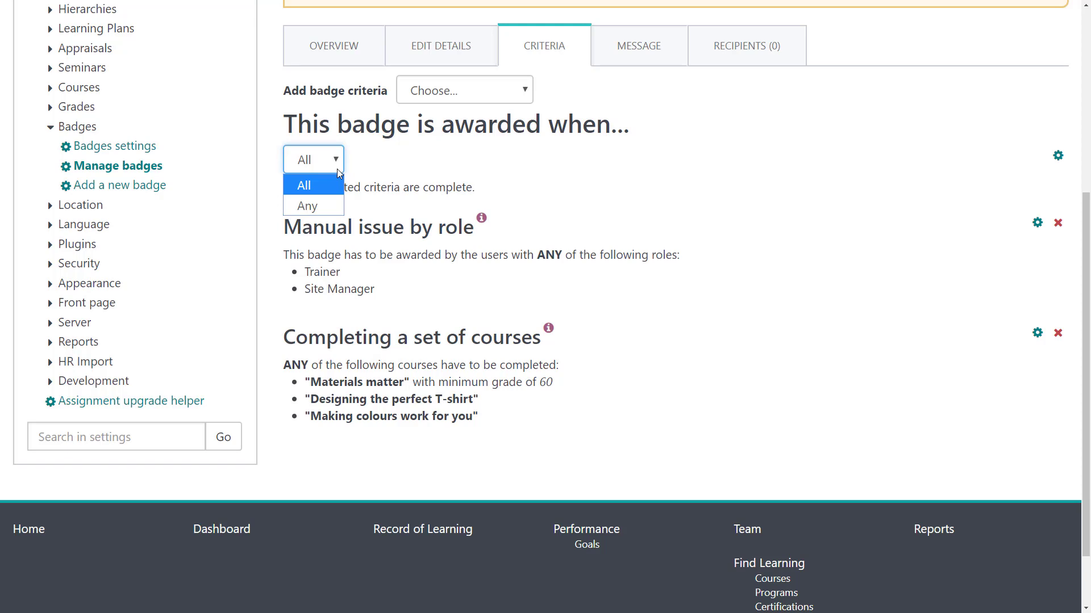
pyautogui.click(334, 204)
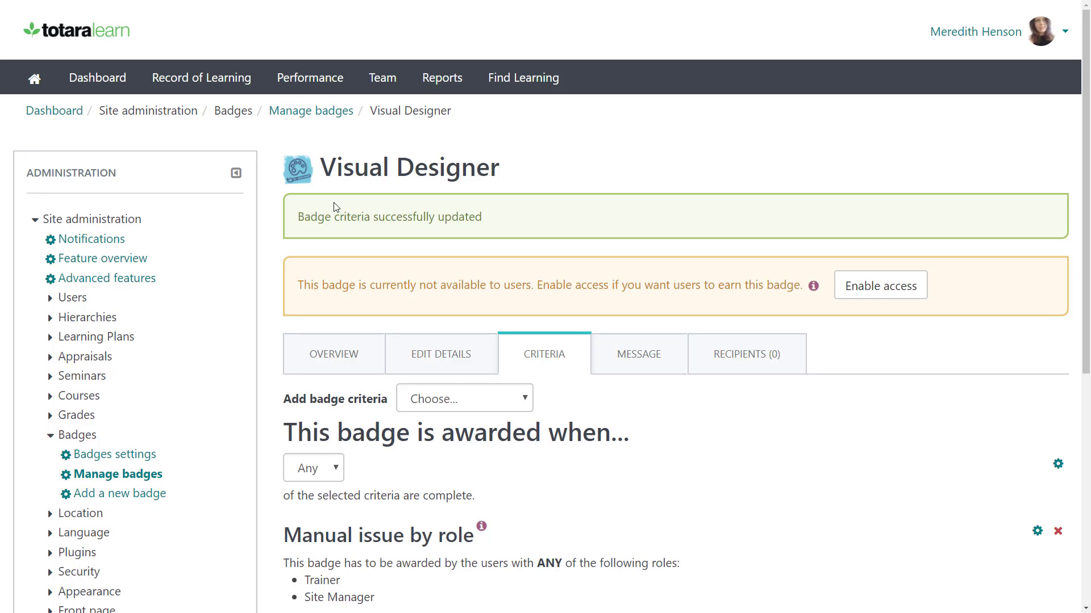
# Review the badge's award message, including its subject, body, attachment and creator notification settings
pyautogui.click(613, 355)
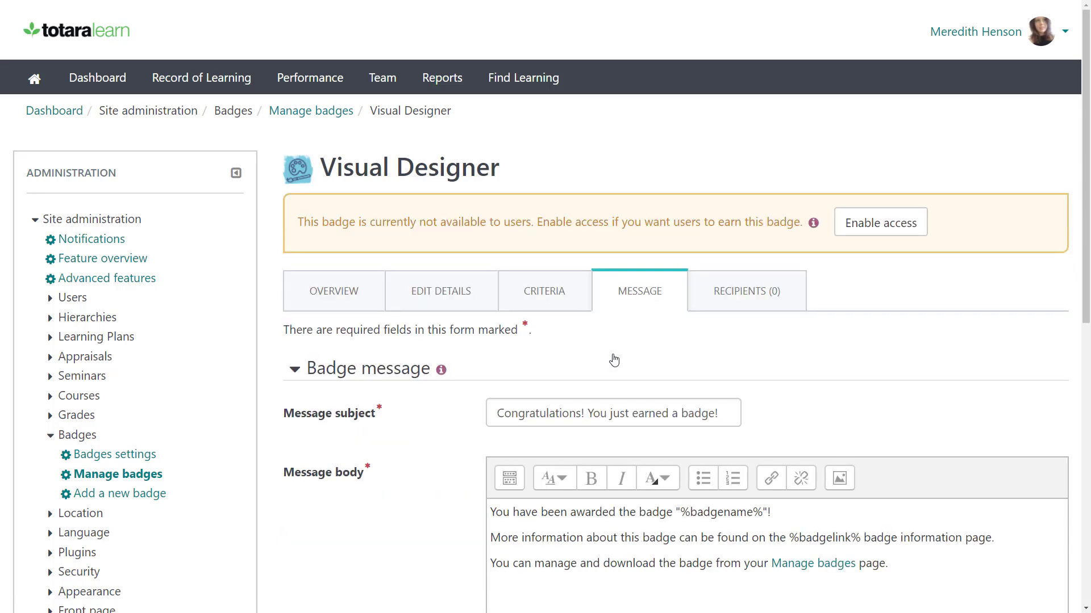
pyautogui.scroll(-6, 1072, 488)
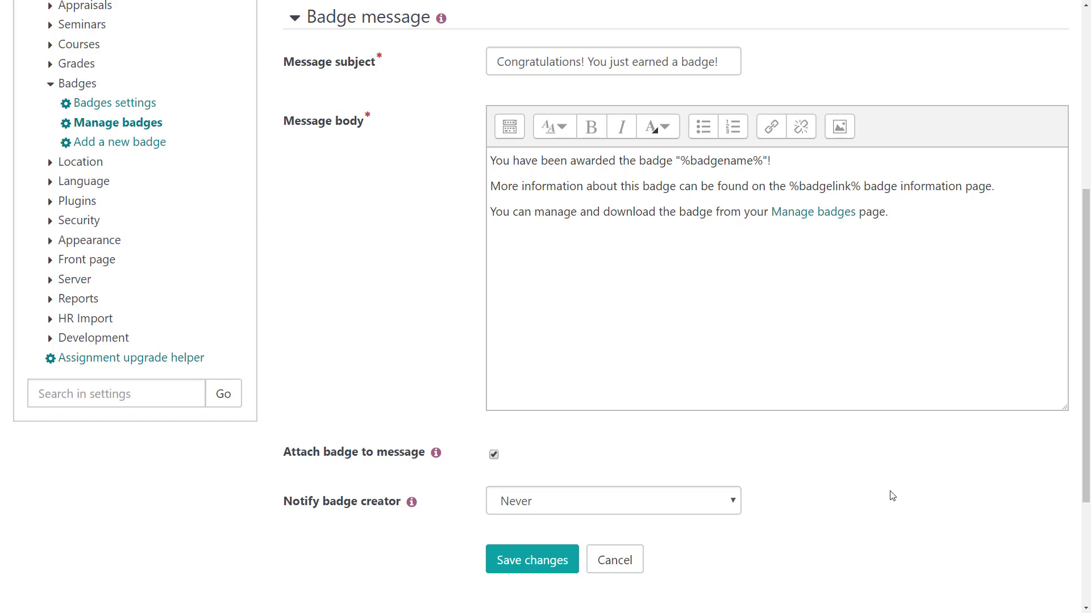
# Set the badge creator notification to Weekly and save the badge message changes
pyautogui.click(735, 501)
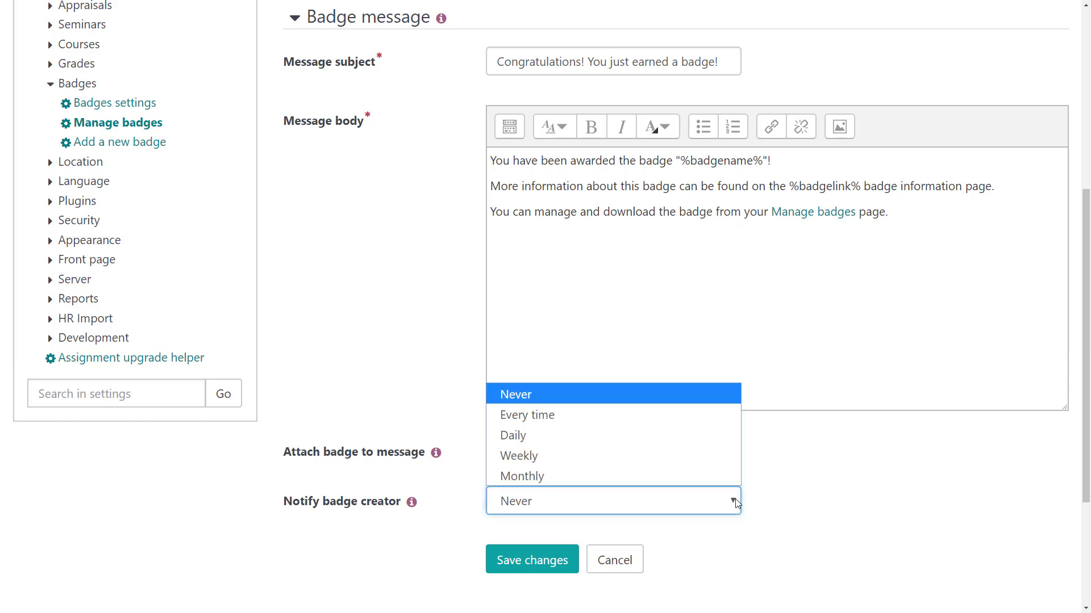
pyautogui.click(732, 457)
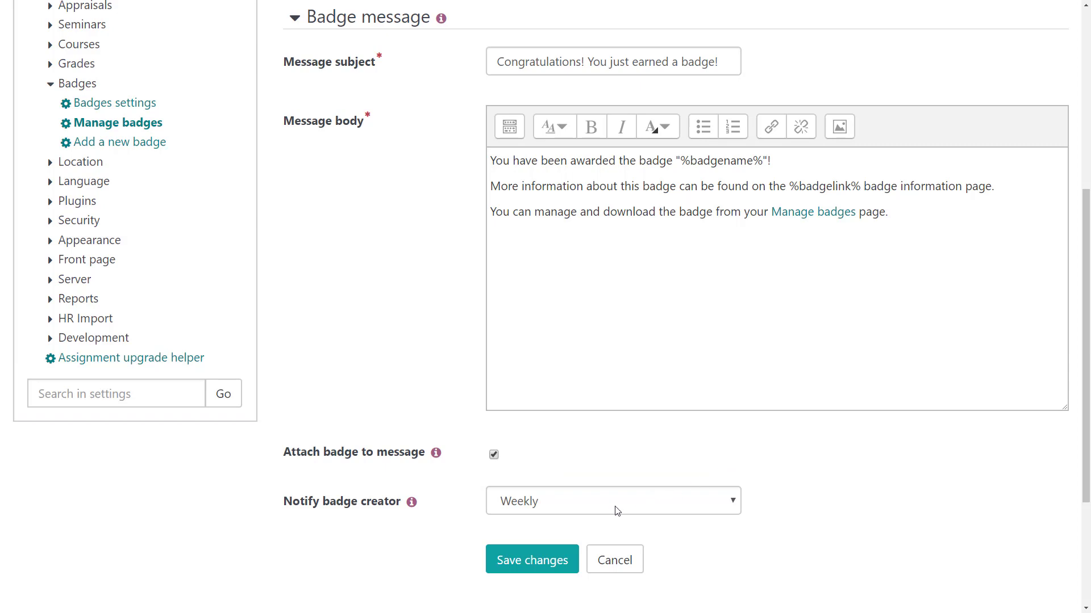
pyautogui.click(536, 560)
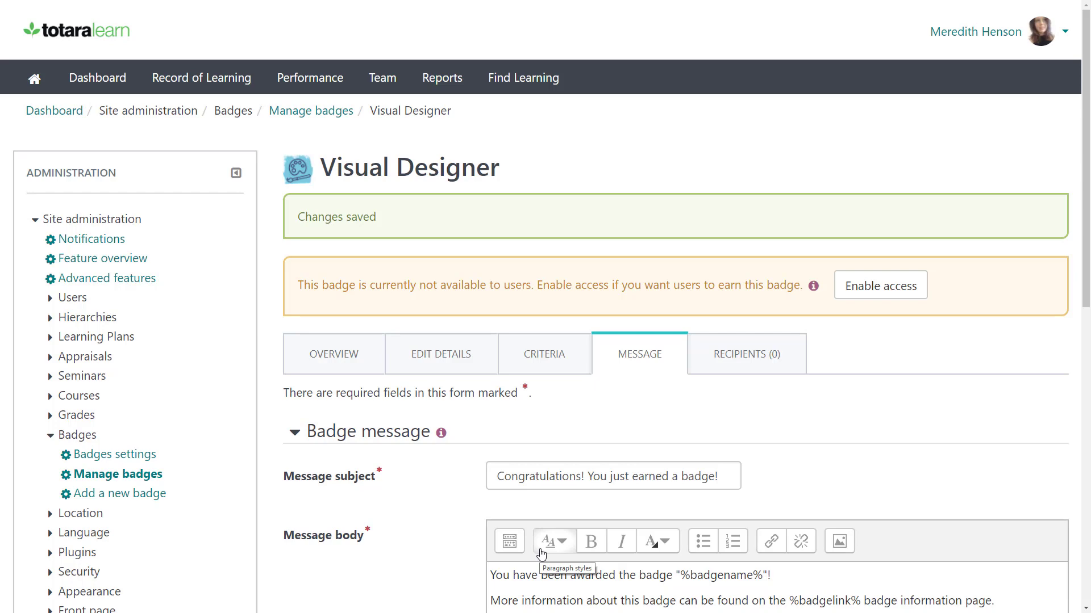
# Return to the Visual Designer badge's overview and enable user access to the badge, confirming the access change
pyautogui.click(343, 358)
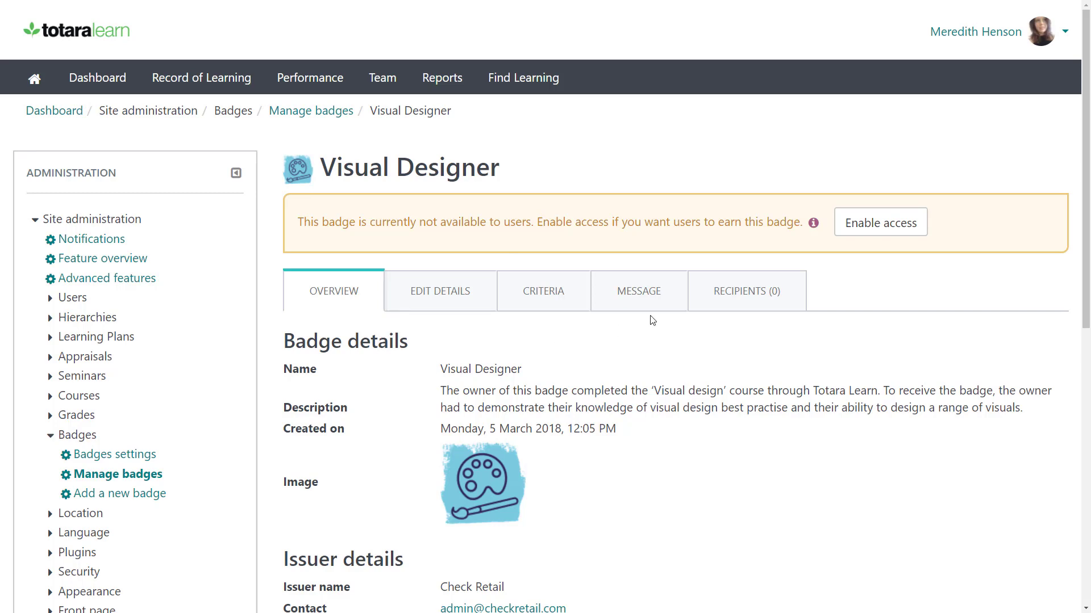
pyautogui.click(880, 224)
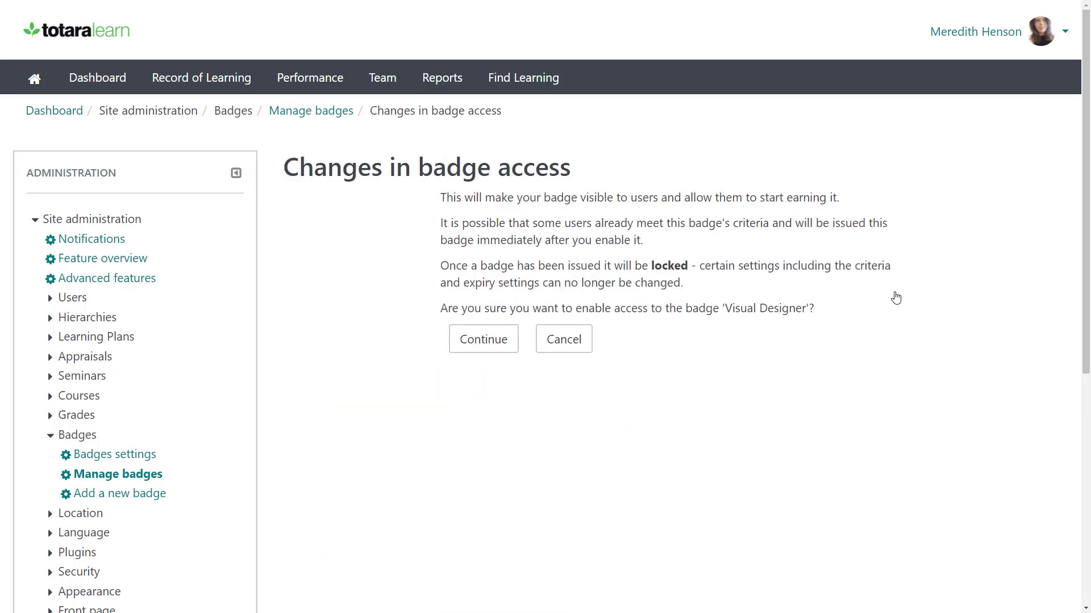
pyautogui.click(482, 341)
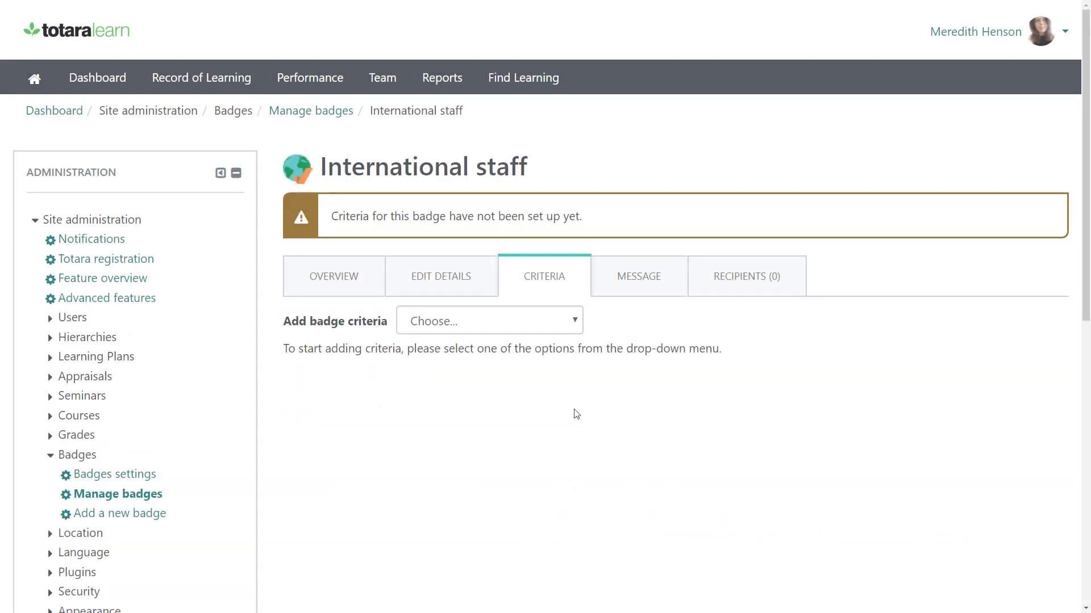
# Add an audience membership criterion to the International staff badge with International staff as the qualifying audience, and save it
pyautogui.click(572, 333)
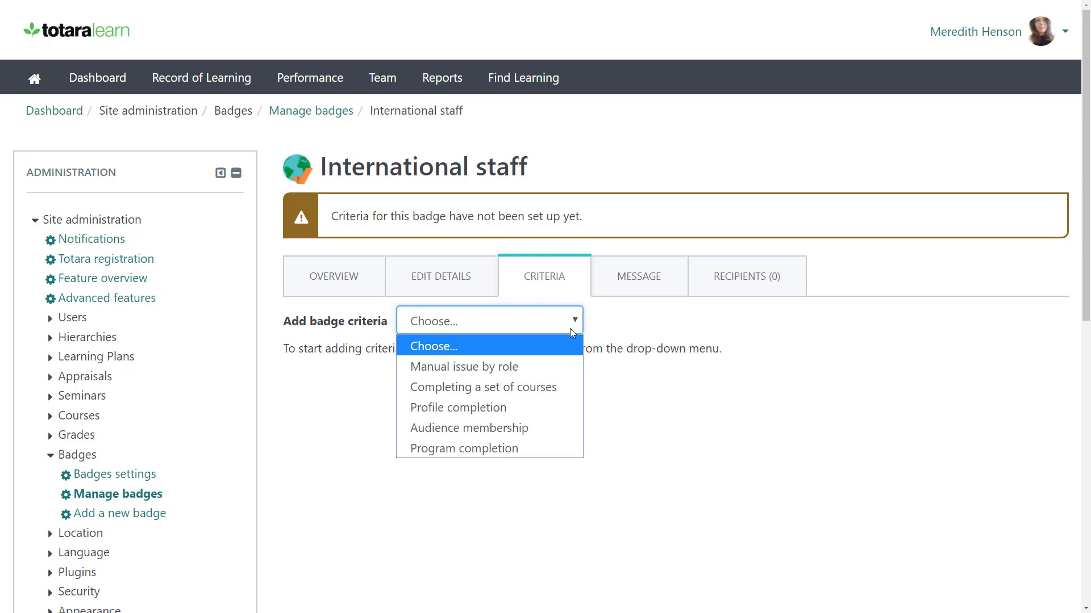
pyautogui.click(520, 429)
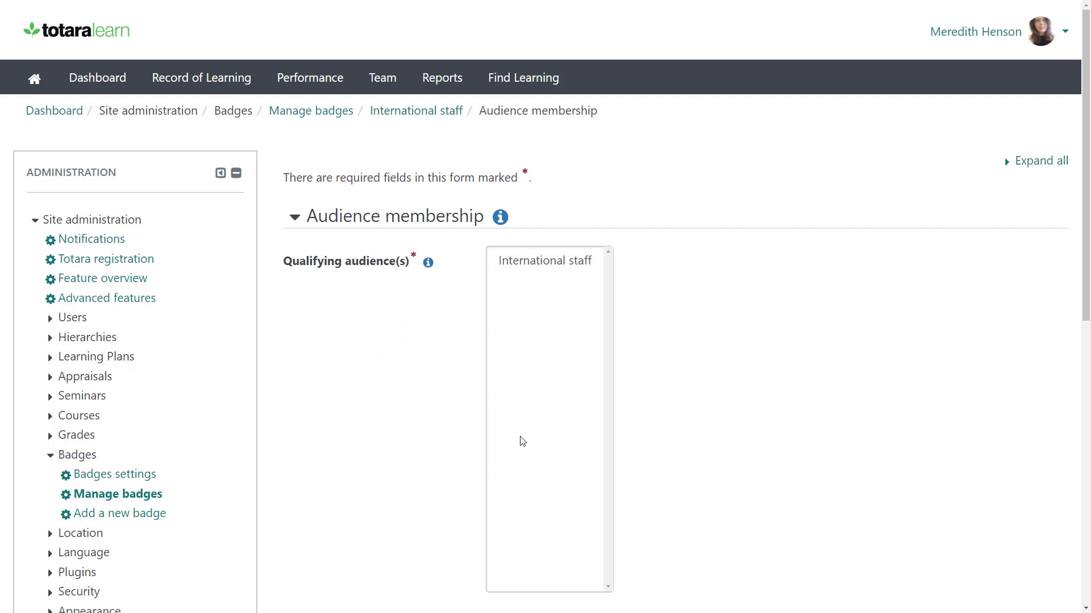
pyautogui.click(548, 265)
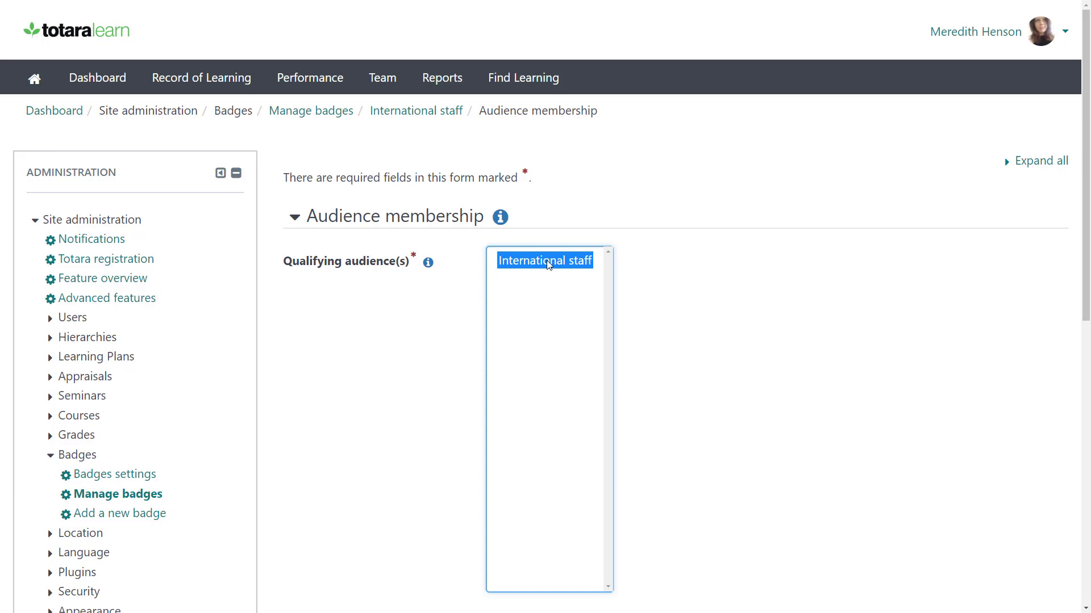
pyautogui.scroll(-10, 1074, 340)
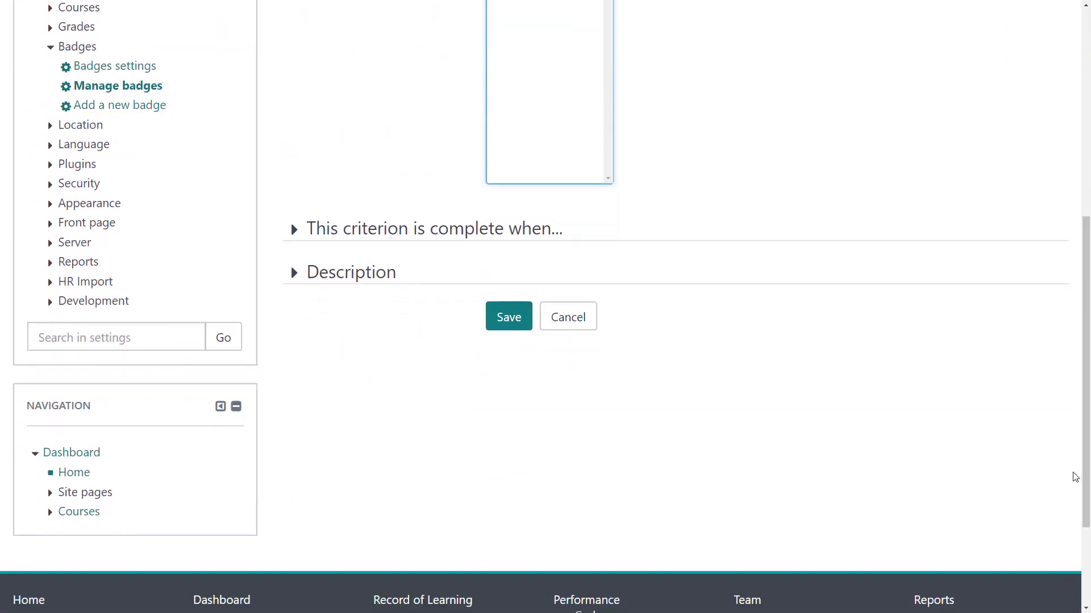
pyautogui.click(510, 315)
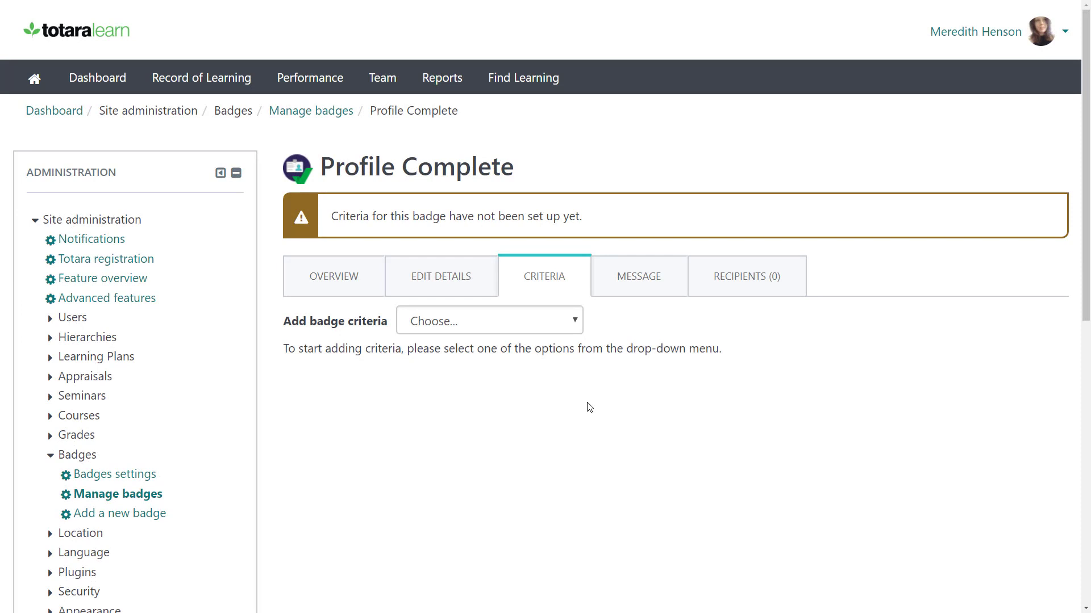
# Add a profile completion criterion to the Profile Complete badge, selecting the Email address, Department and First Aider fields
pyautogui.click(553, 324)
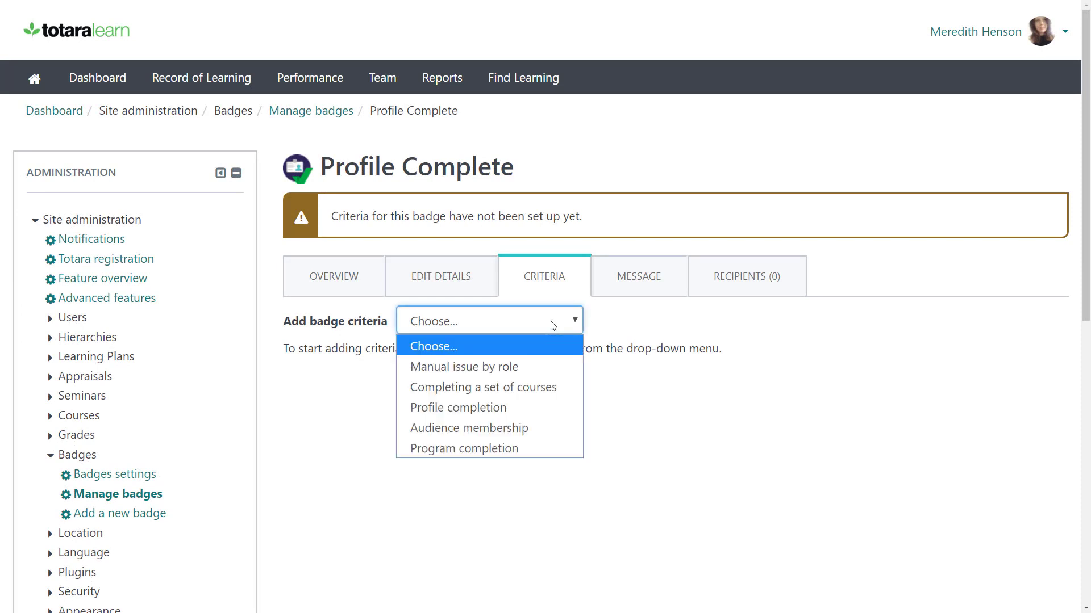
pyautogui.click(528, 405)
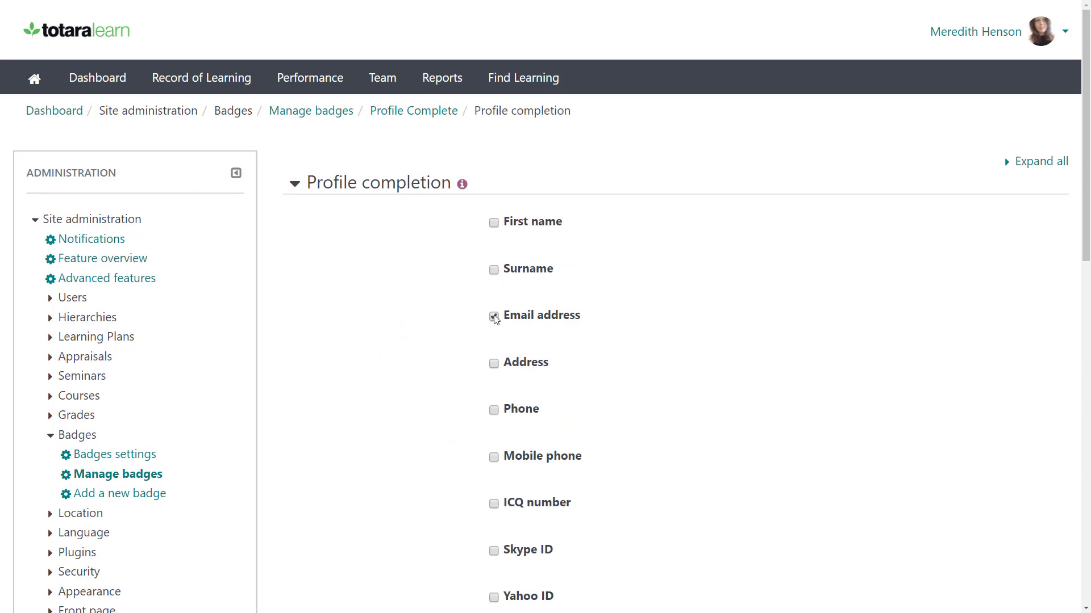
pyautogui.scroll(-9, 1022, 398)
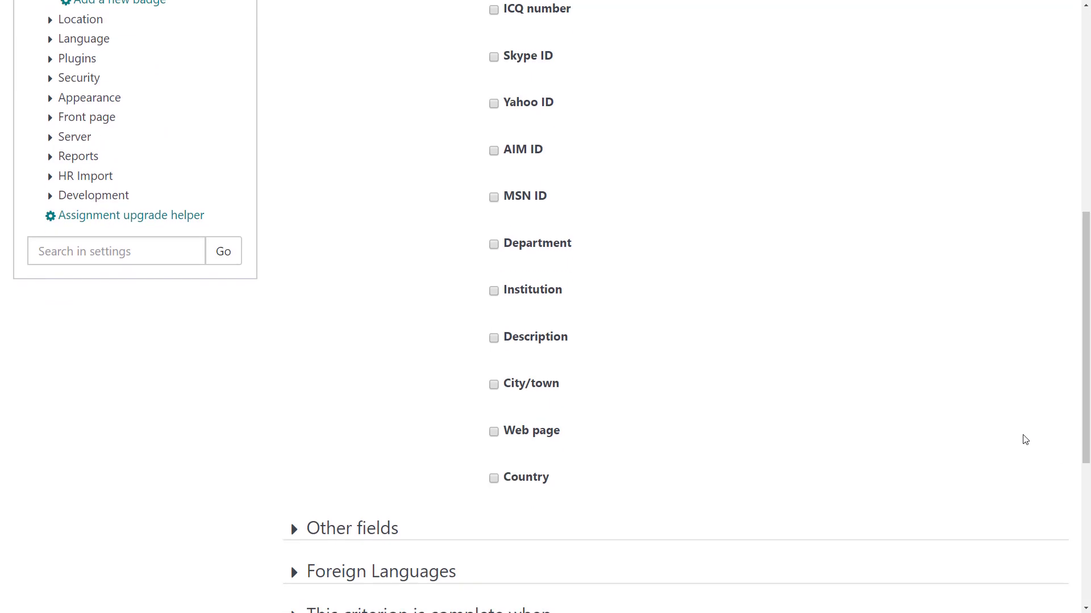
pyautogui.click(493, 245)
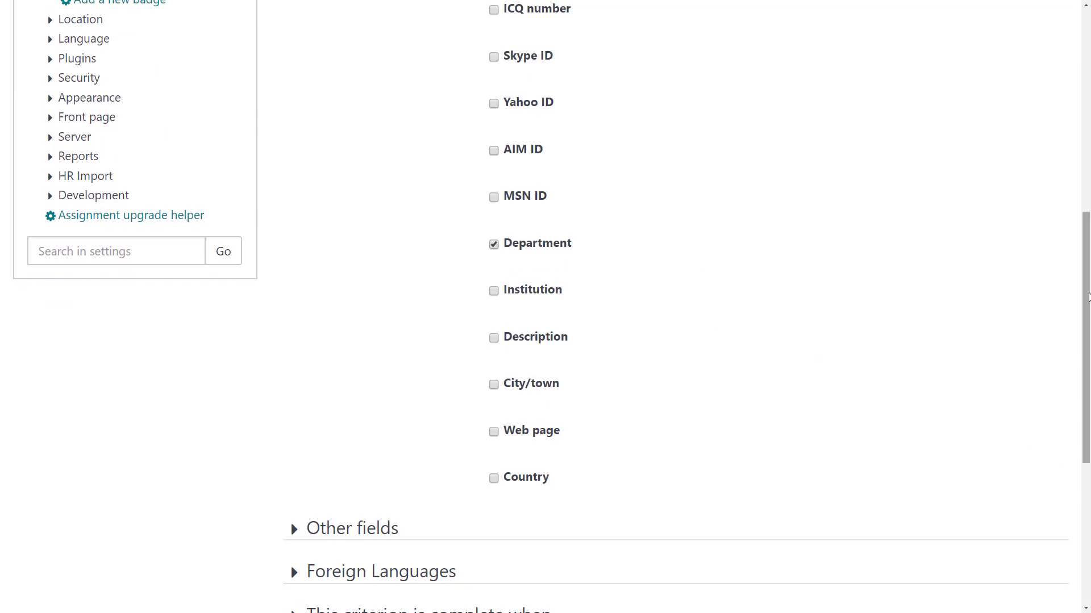
pyautogui.moveTo(1088, 296); pyautogui.dragTo(1066, 411)
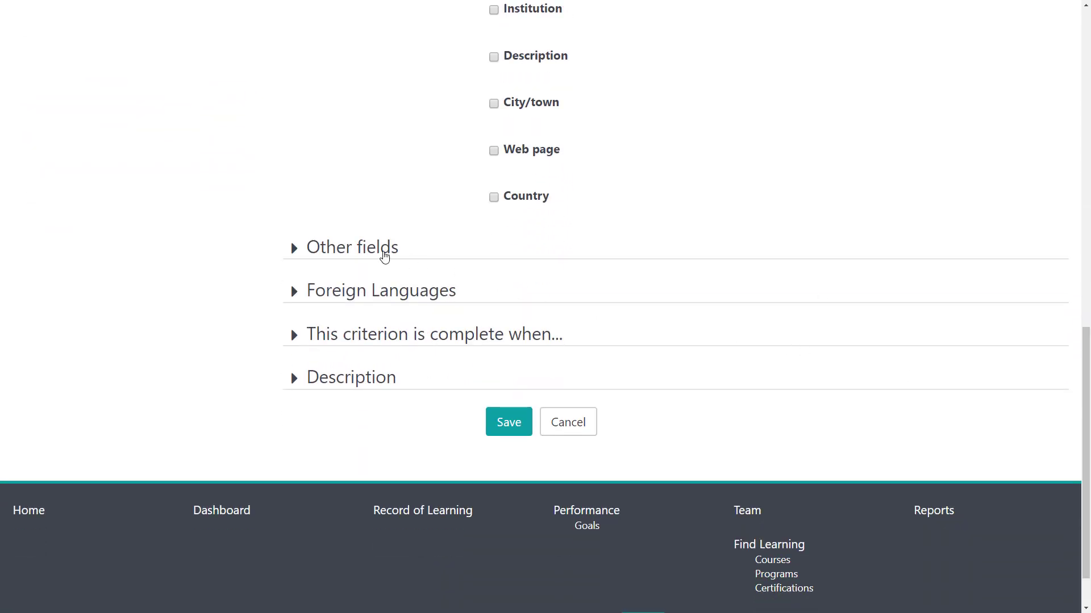
pyautogui.click(383, 257)
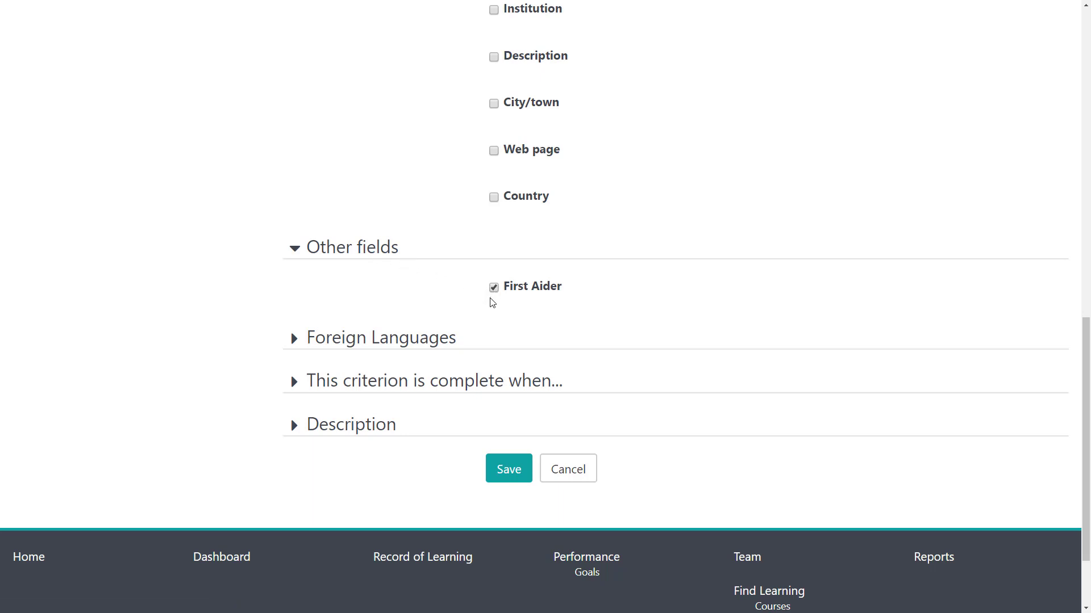
# Make the profile criterion complete when all of the selected profile fields have been completed, and save it
pyautogui.click(492, 384)
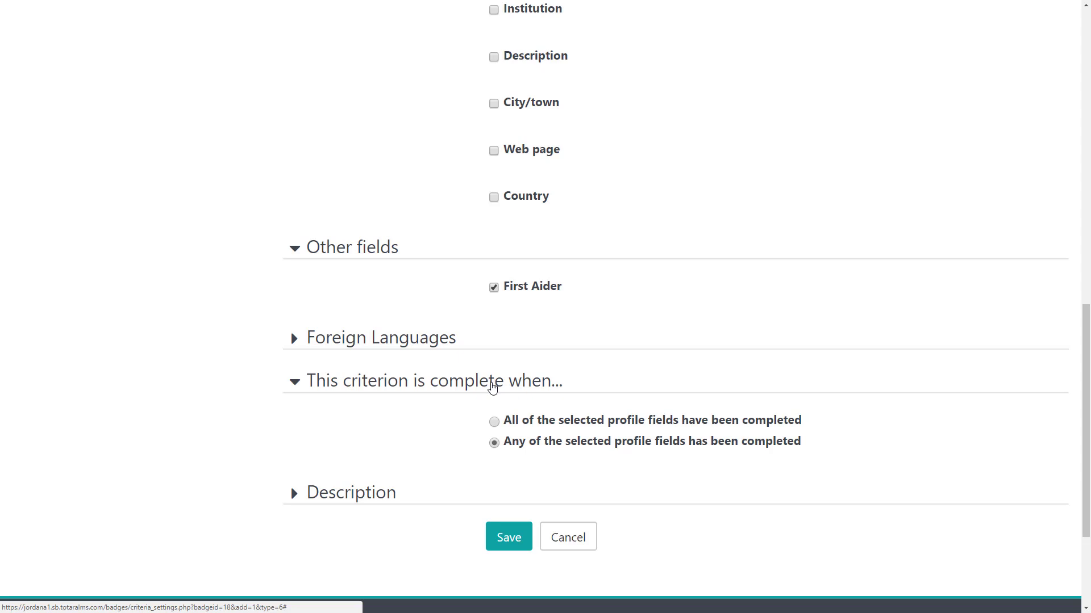
pyautogui.click(494, 422)
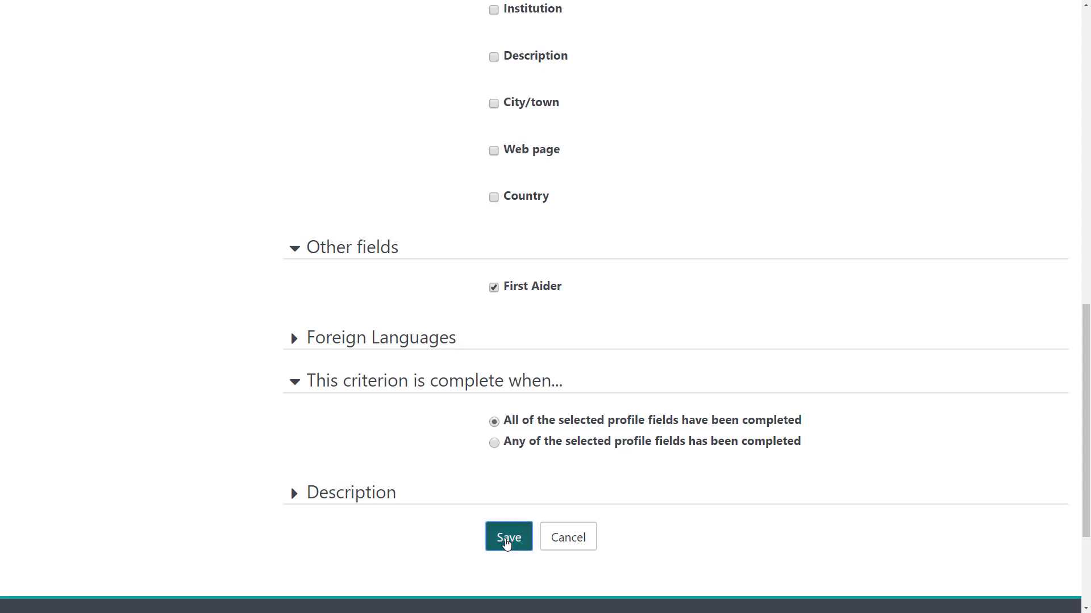
pyautogui.click(505, 540)
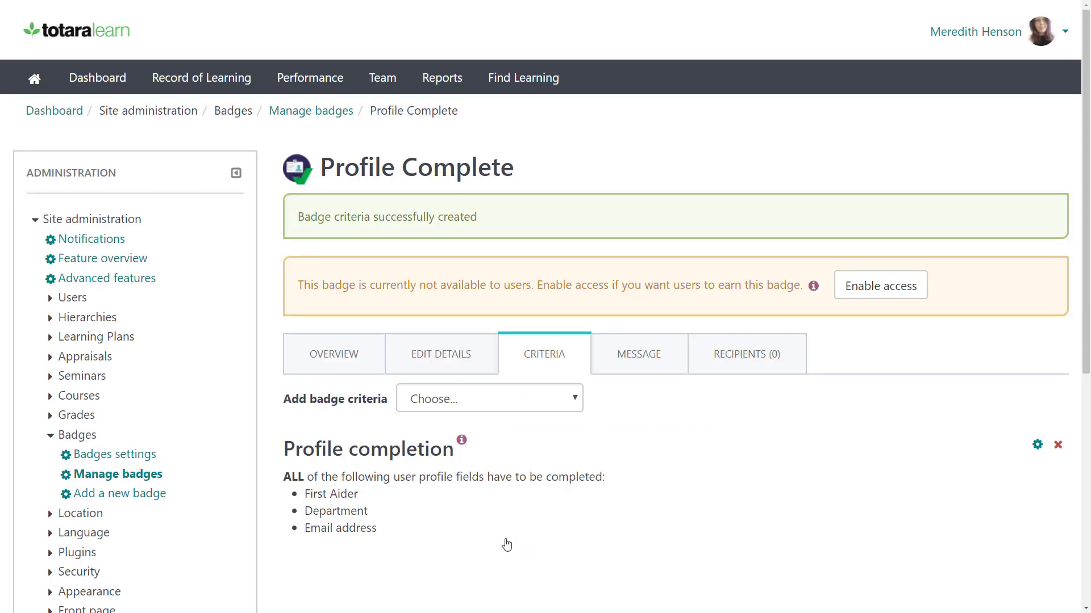